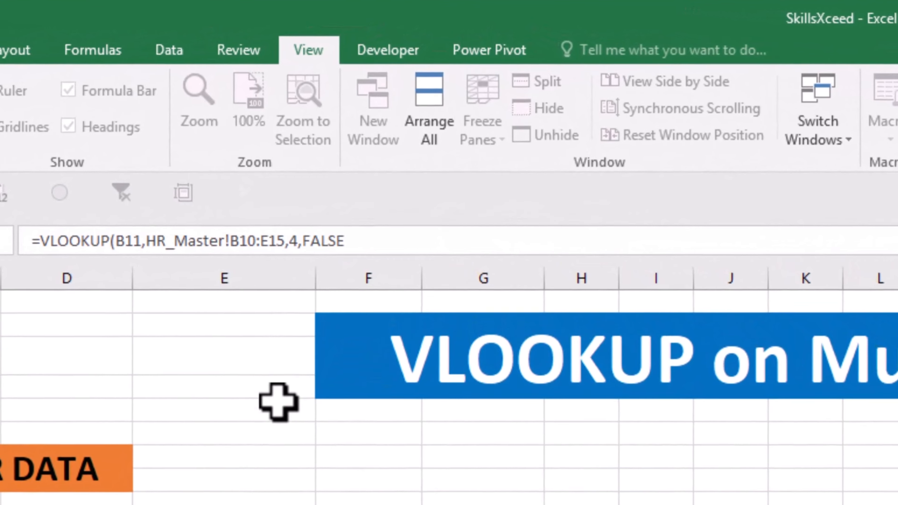
Finish the job title formula =VLOOKUP(B11,HR_Master!B10:E15,4,FALSE) in E11 and fill it down to E12.
type(")")
key("Return")
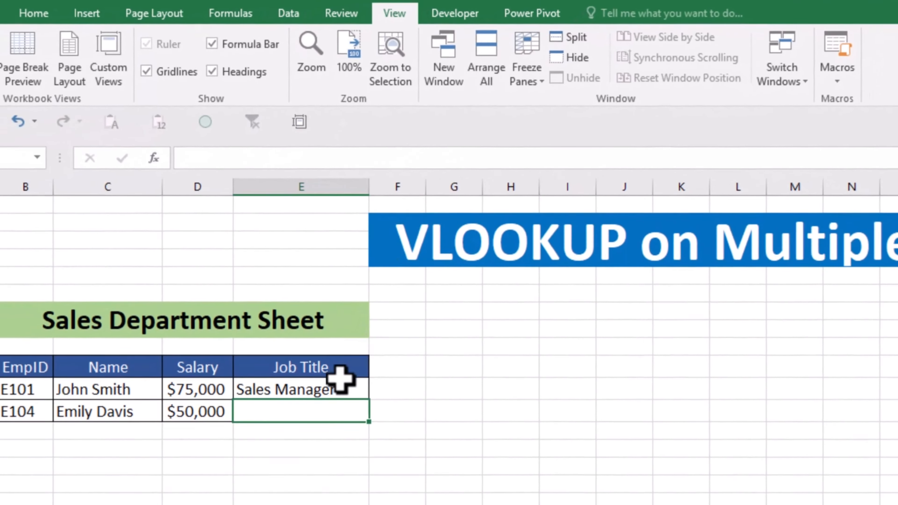
left_click(341, 386)
left_click_drag(363, 409, 362, 434)
left_click(660, 475)
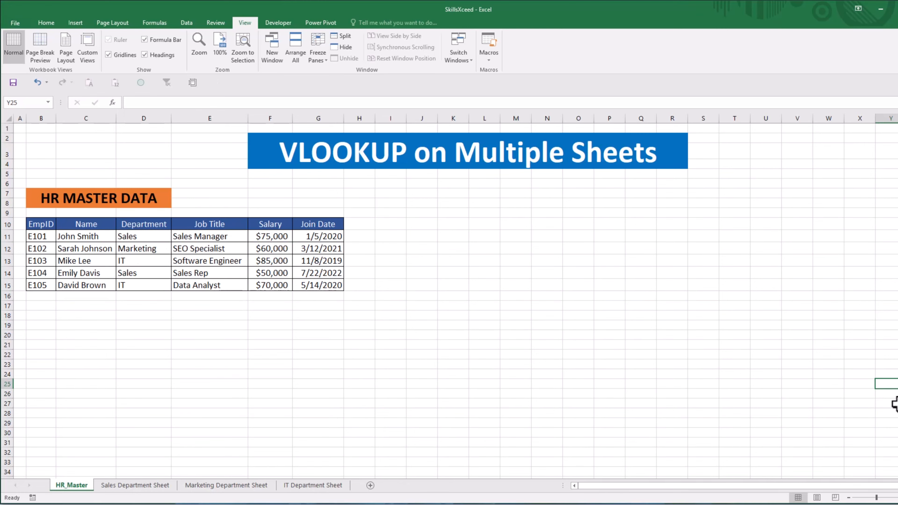
Look through the Sales, Marketing and IT department sheets and HR_Master to compare their employee tables and the missing salary and job title columns.
left_click(139, 485)
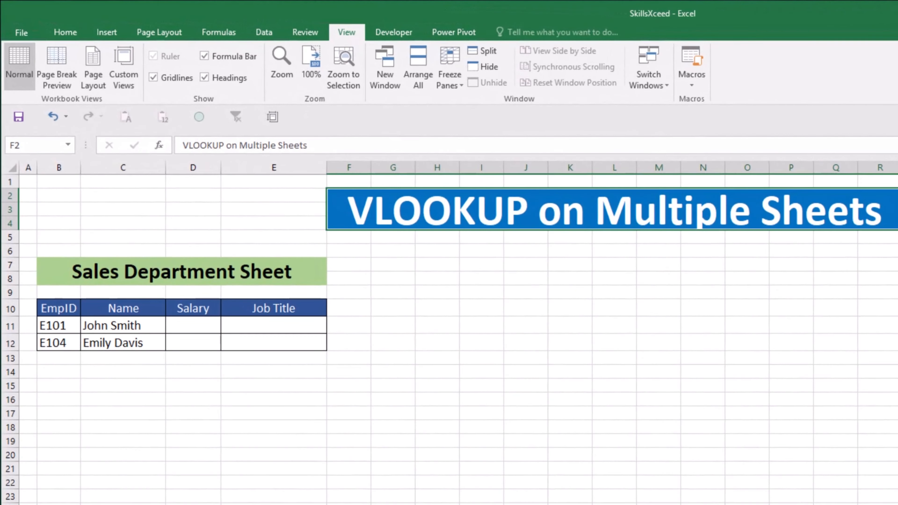
key("ctrl+Page_Down")
key("ctrl+Page_Down")
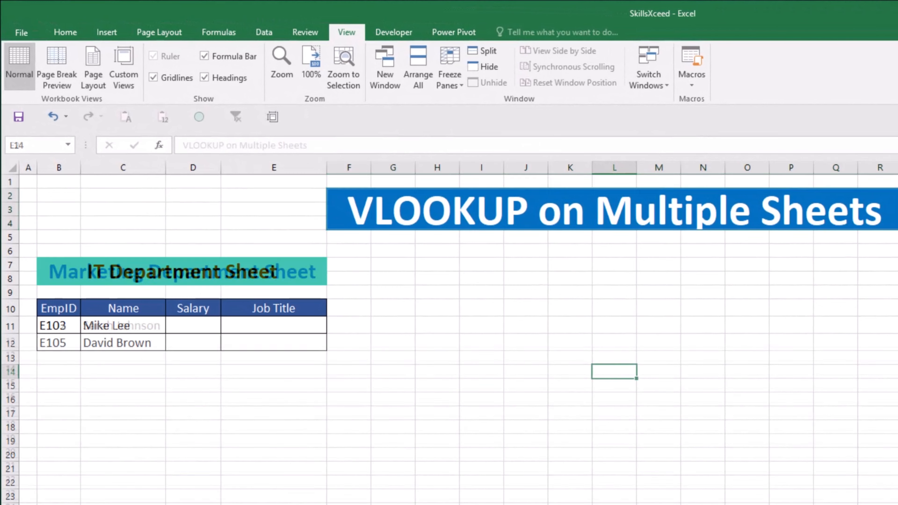
key("ctrl+Page_Up")
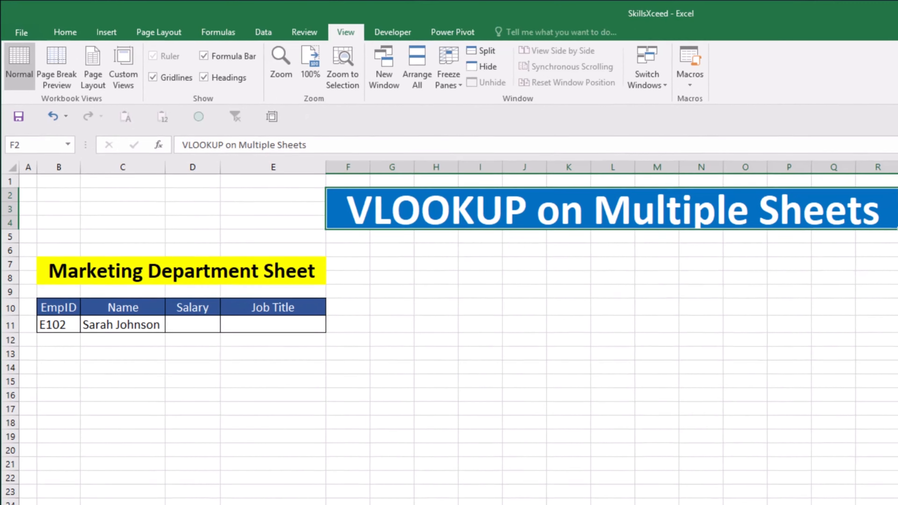
key("ctrl+Page_Up")
left_click(88, 485)
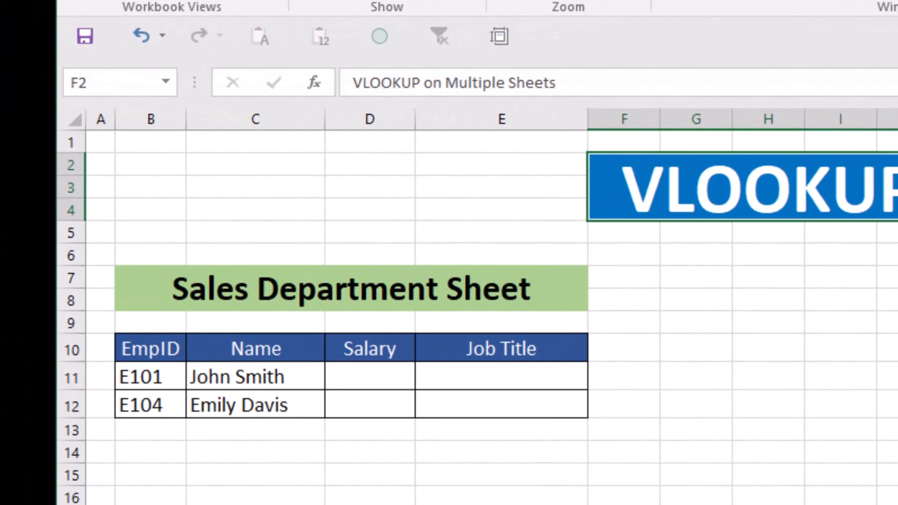
key("ctrl+Page_Down")
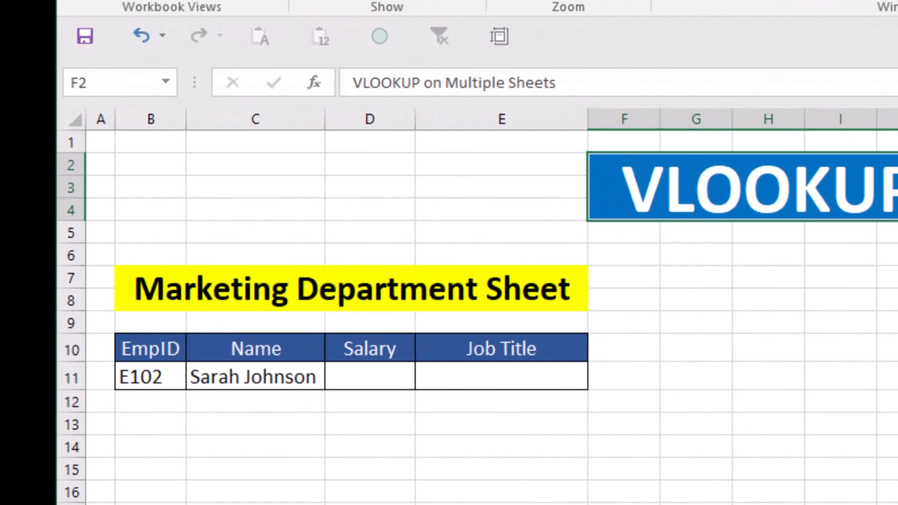
key("ctrl+Page_Down")
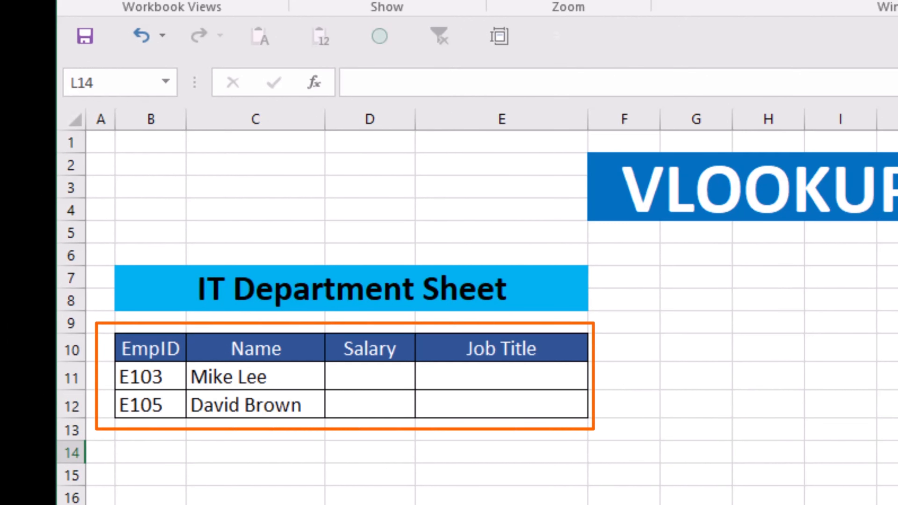
key("ctrl+Page_Up")
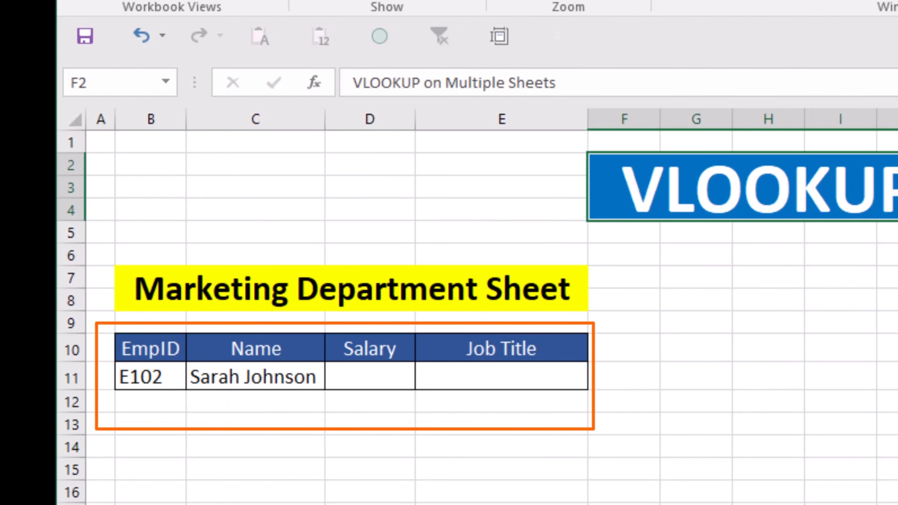
key("ctrl+Page_Up")
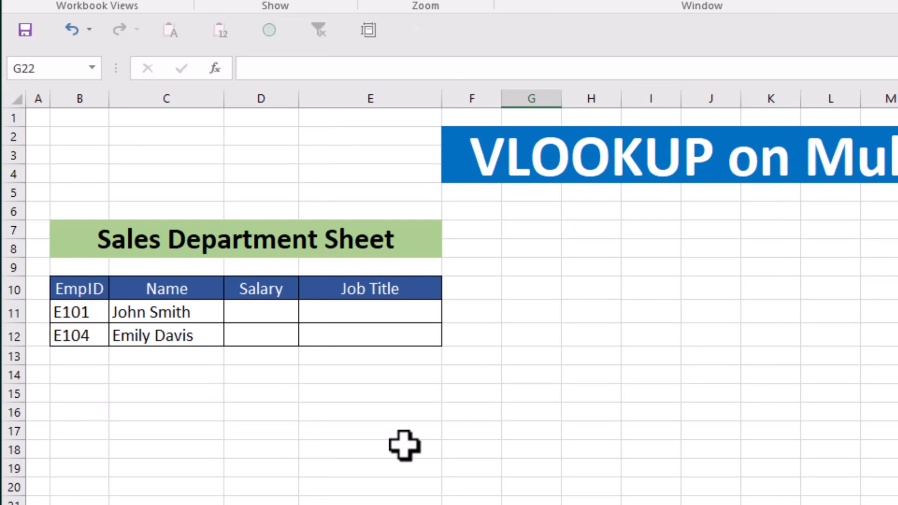
Begin a VLOOKUP formula in Salary cell D11 of the Sales Department Sheet, with the EmpID in B11 as the lookup value.
left_click(277, 311)
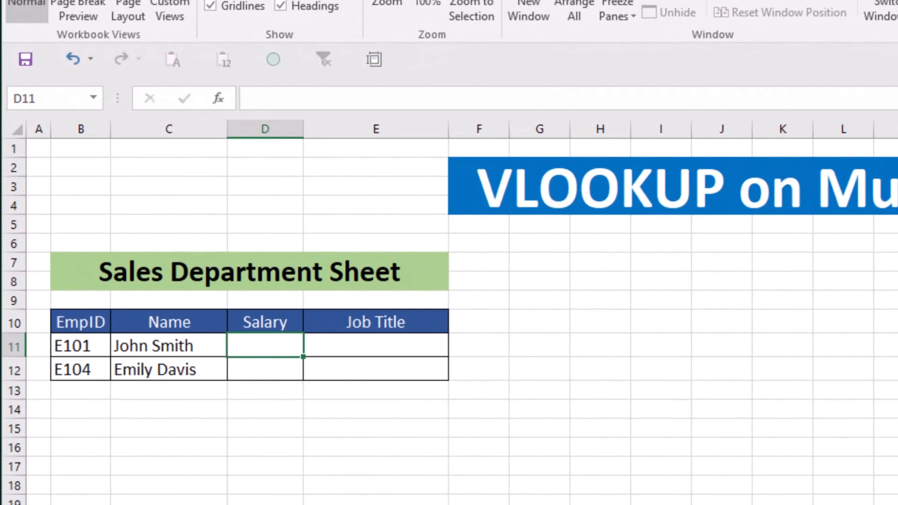
type("=v")
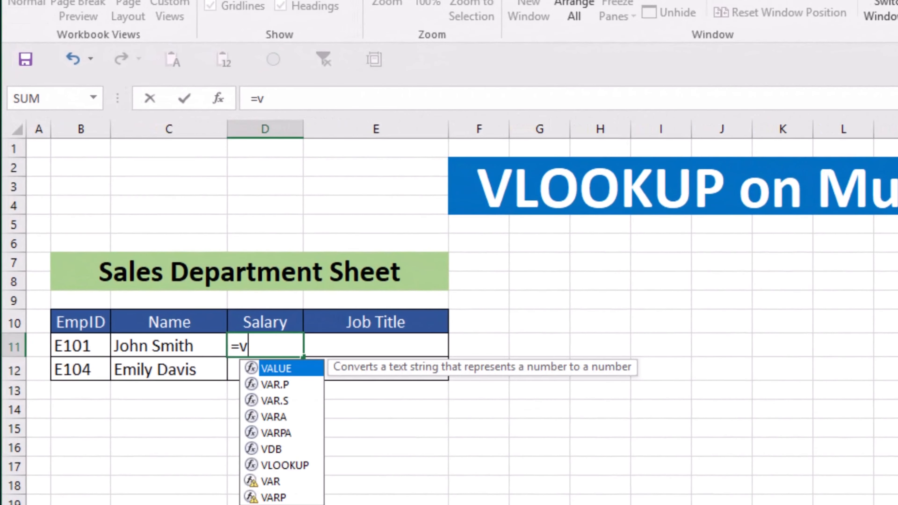
left_click(296, 466)
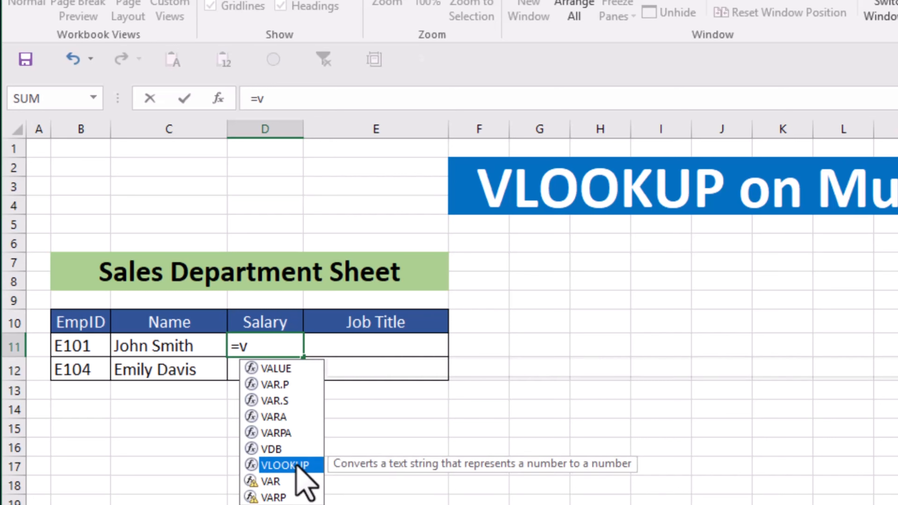
double_click(297, 466)
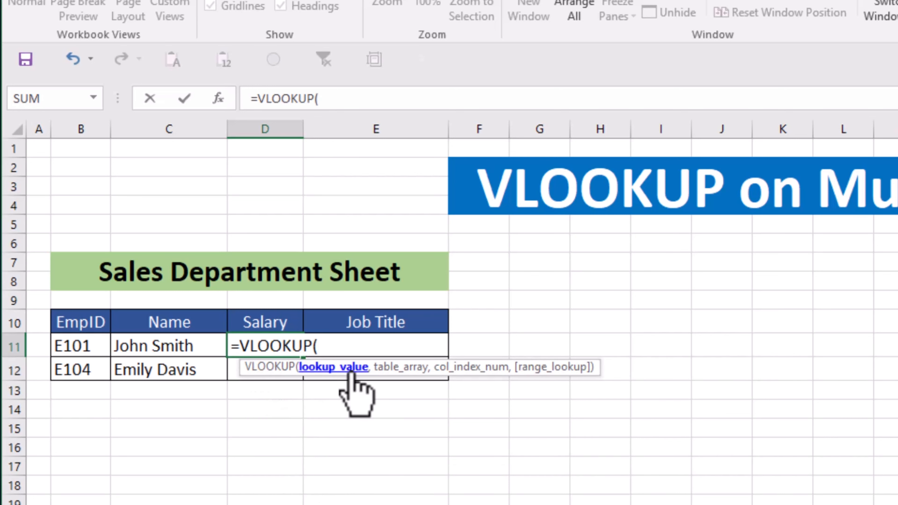
left_click(84, 343)
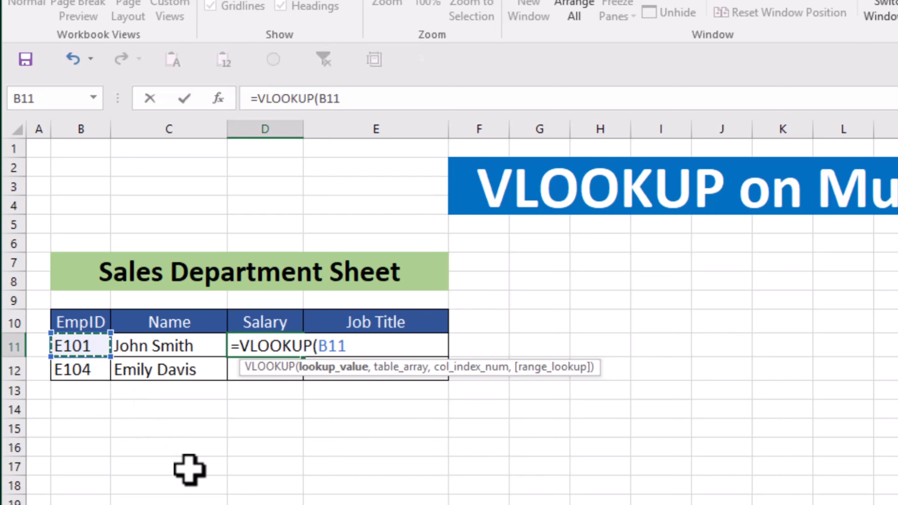
type(",")
Complete the salary lookup with table array HR_Master!B10:F15, column index 5 and FALSE for an exact match.
left_click(117, 504)
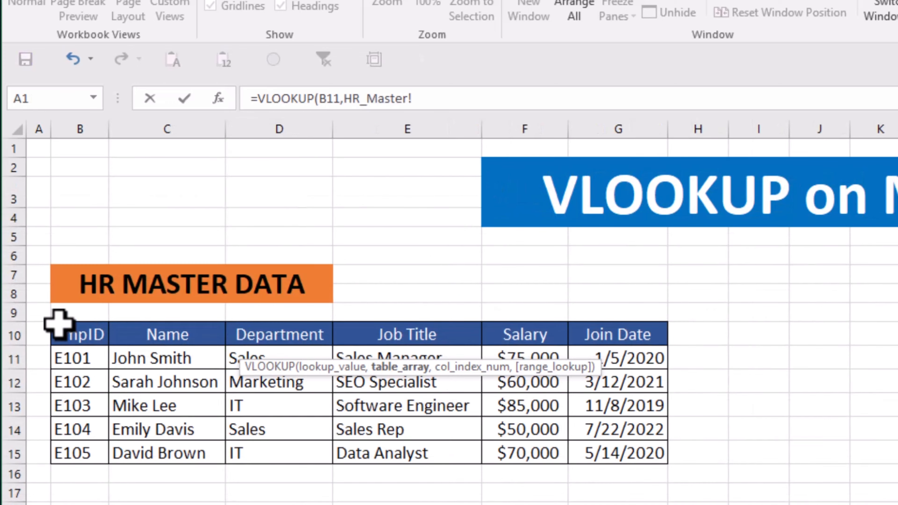
mouse_move(72, 337)
left_mouse_down()
mouse_move(525, 354)
mouse_move(521, 453)
left_mouse_up()
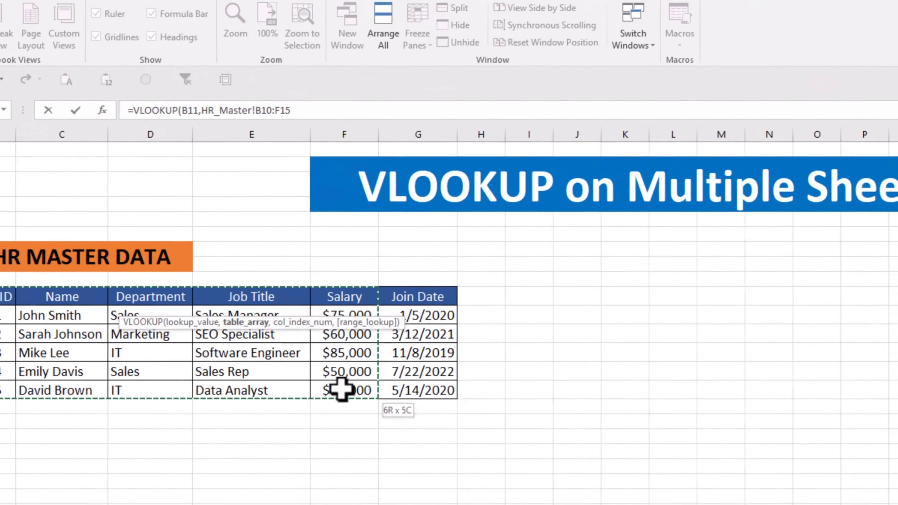
type(",")
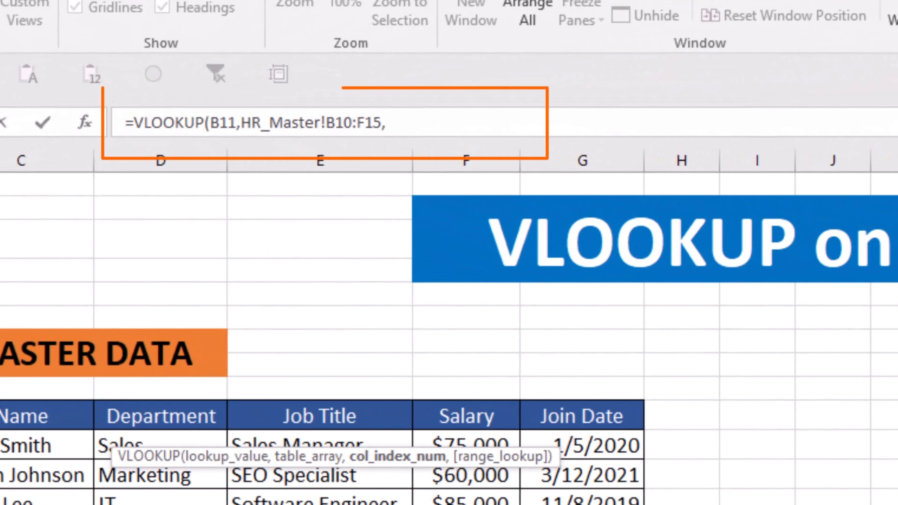
left_click(448, 132)
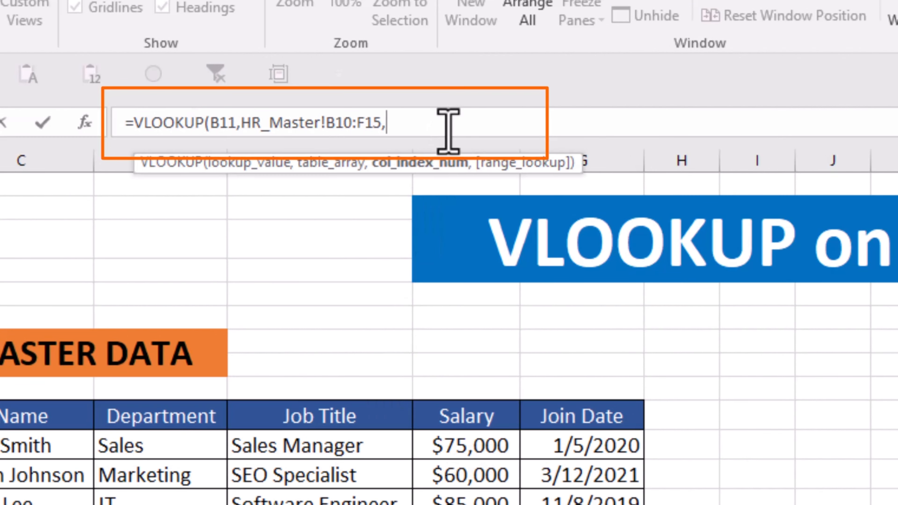
type("5,")
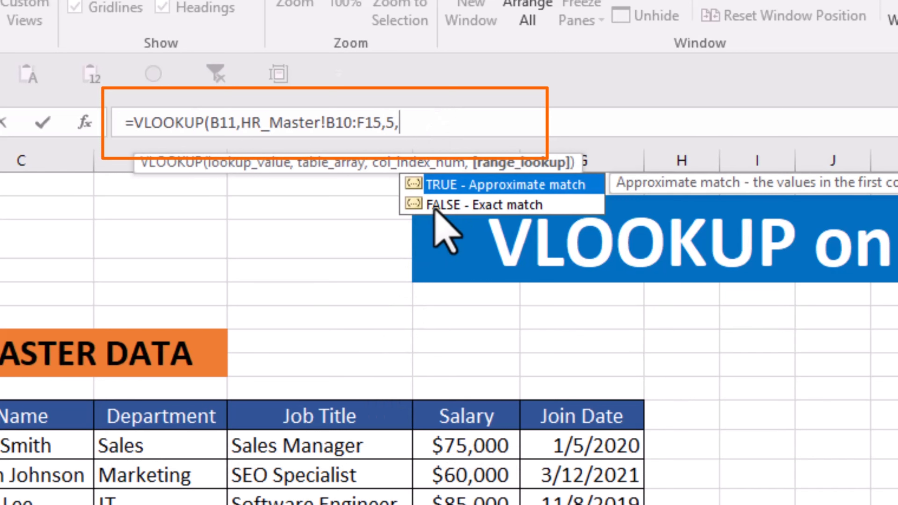
double_click(435, 210)
type(")")
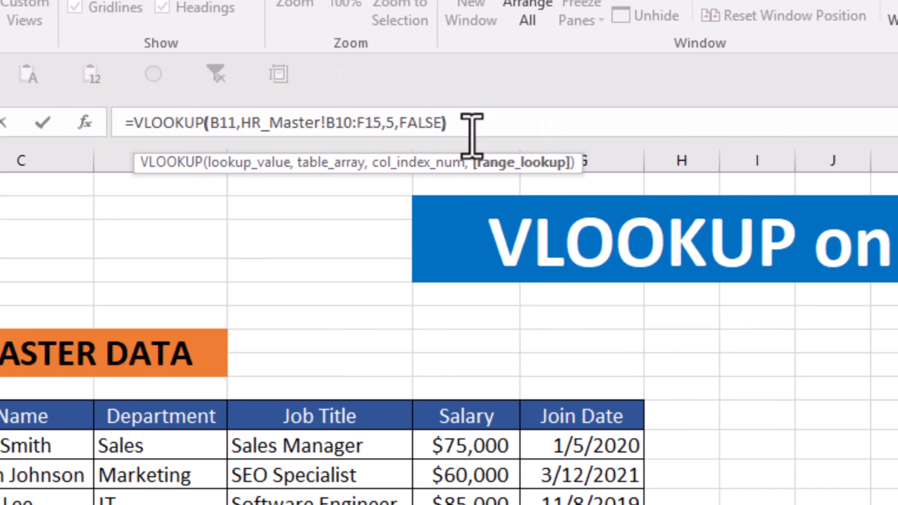
key("Return")
Fill the salary formula from D11 down to D12 and check it against the HR_Master sheet.
left_click(177, 440)
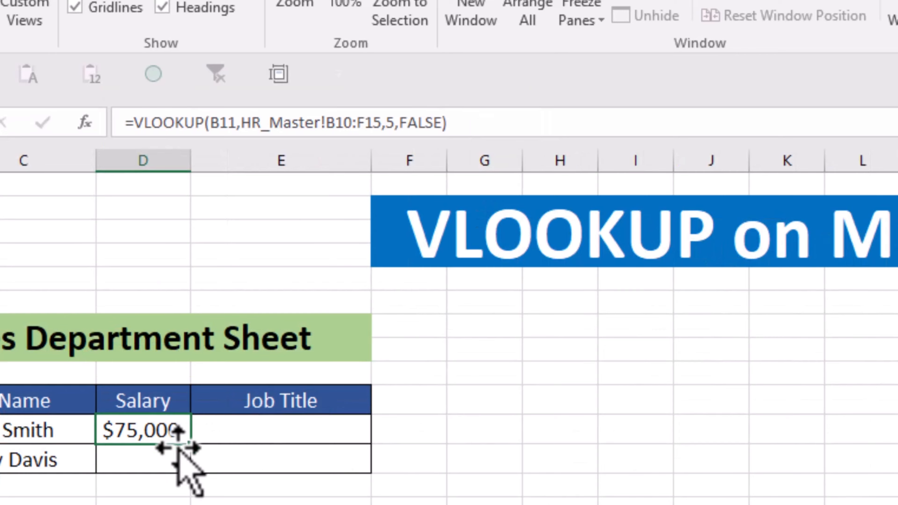
left_click_drag(178, 440, 195, 477)
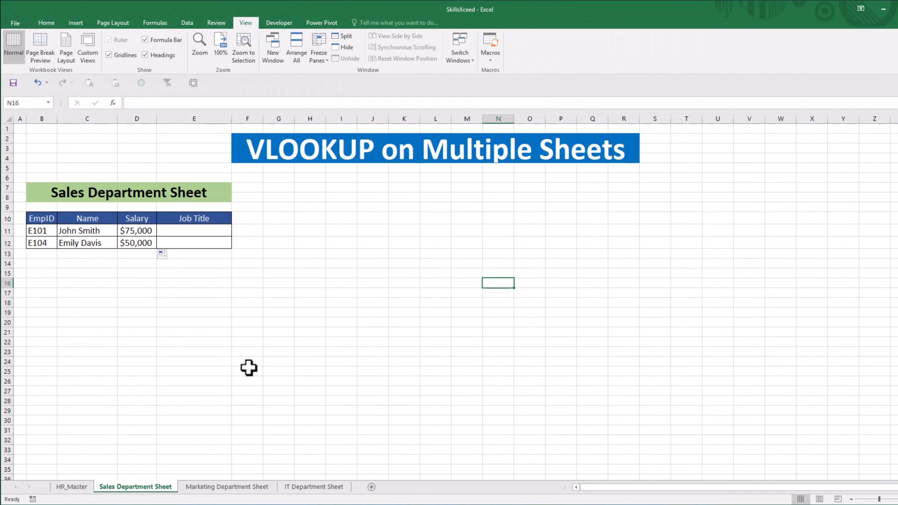
left_click(70, 487)
left_click(118, 488)
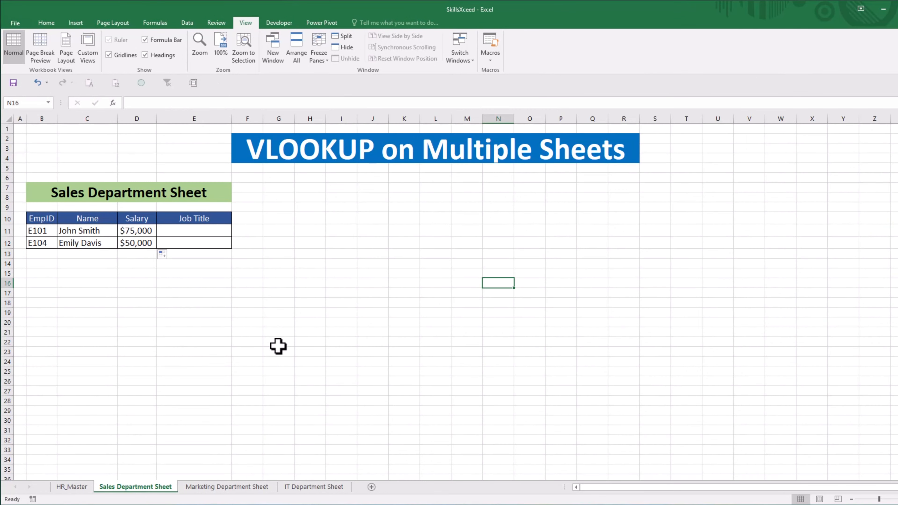
left_click(278, 333)
left_click(550, 274)
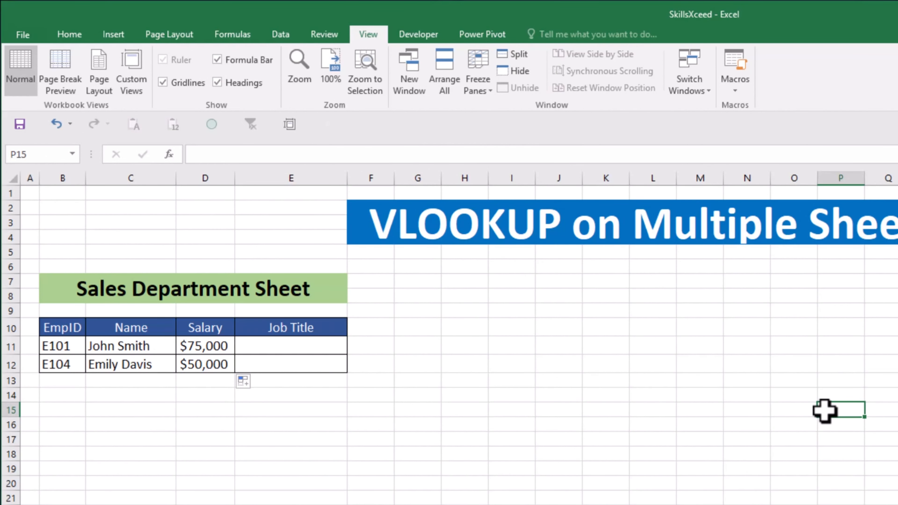
Begin a VLOOKUP formula in Job Title cell E11 of the Sales Department Sheet, with B11 as the lookup value.
key("ctrl+Page_Up")
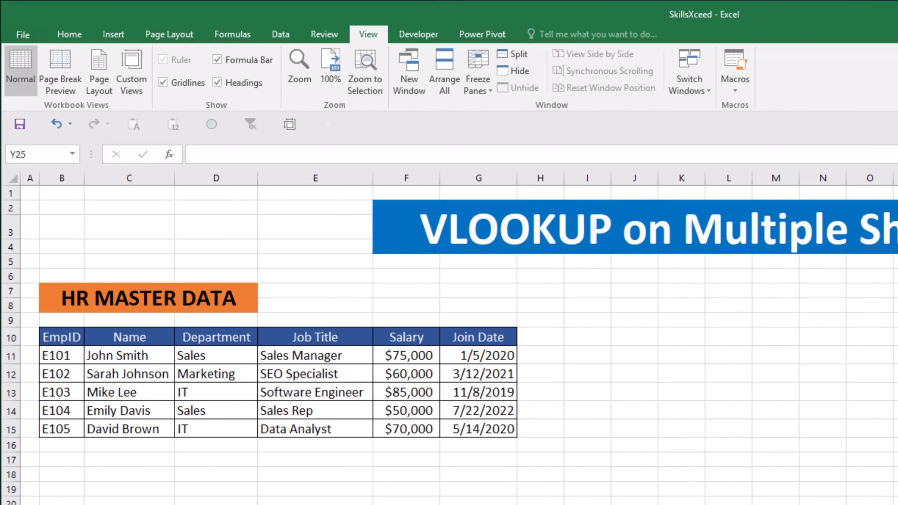
key("ctrl+Page_Down")
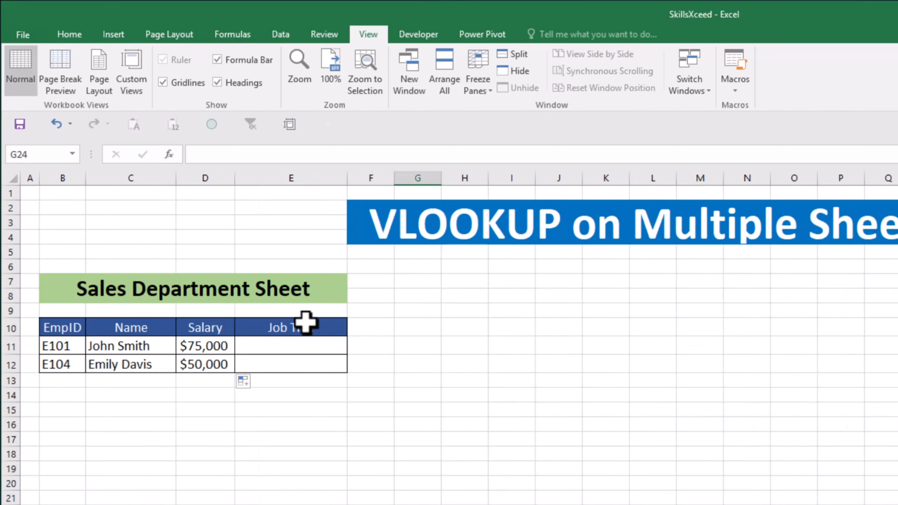
left_click(313, 345)
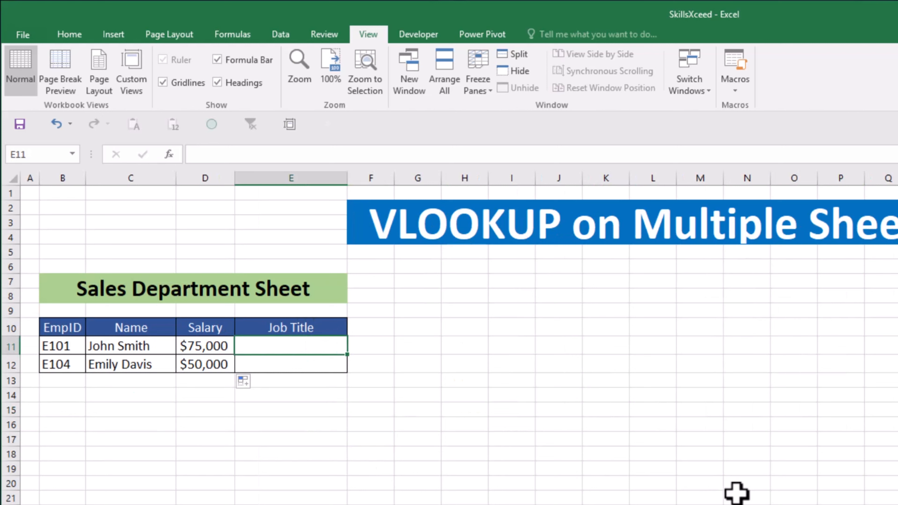
type("=v")
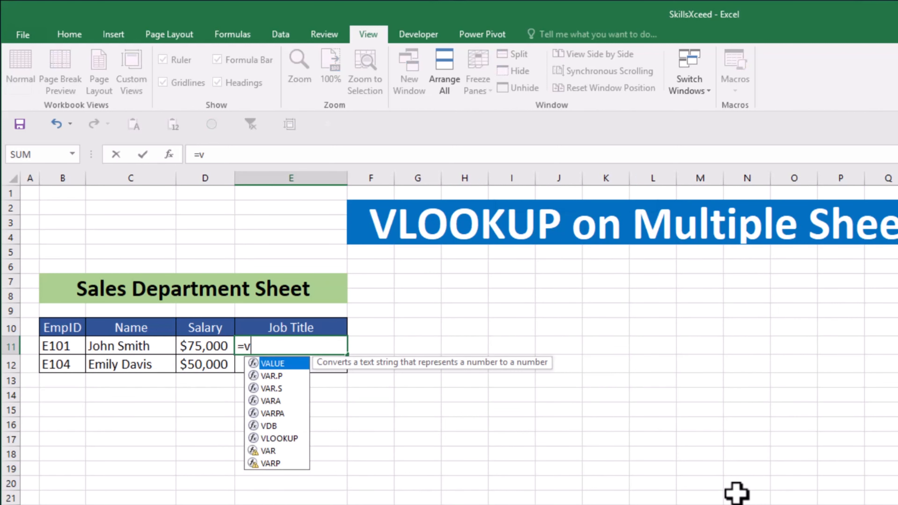
double_click(302, 438)
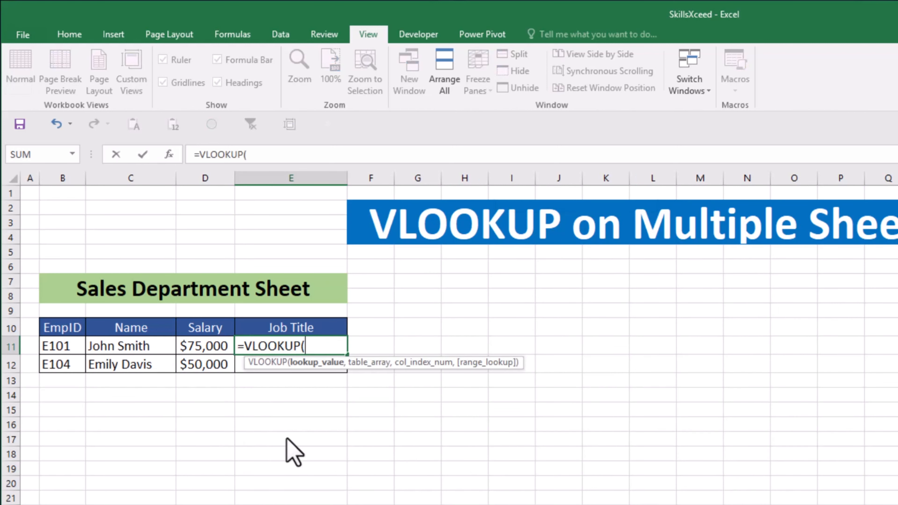
left_click(56, 350)
type(",")
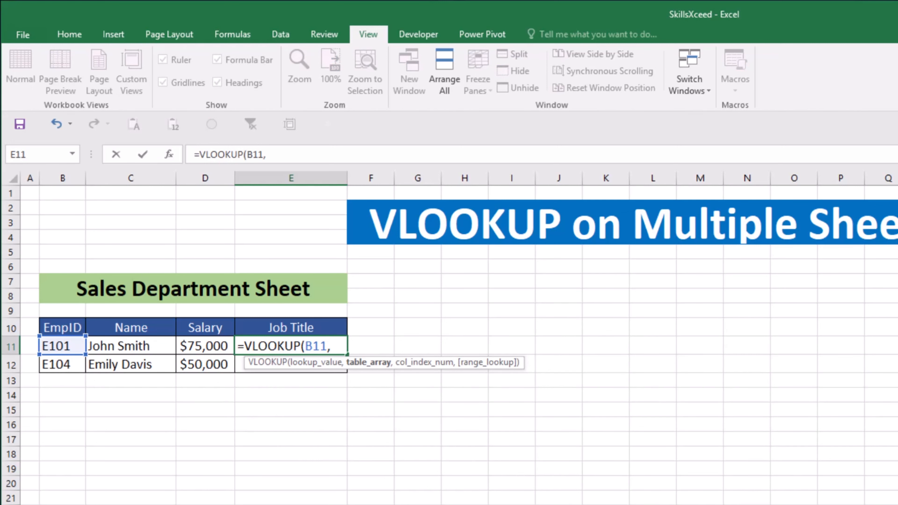
Complete the job title lookup with table array HR_Master!B10:E15, column index 4 and FALSE for an exact match.
key("ctrl+Page_Down")
left_click_drag(56, 337, 297, 430)
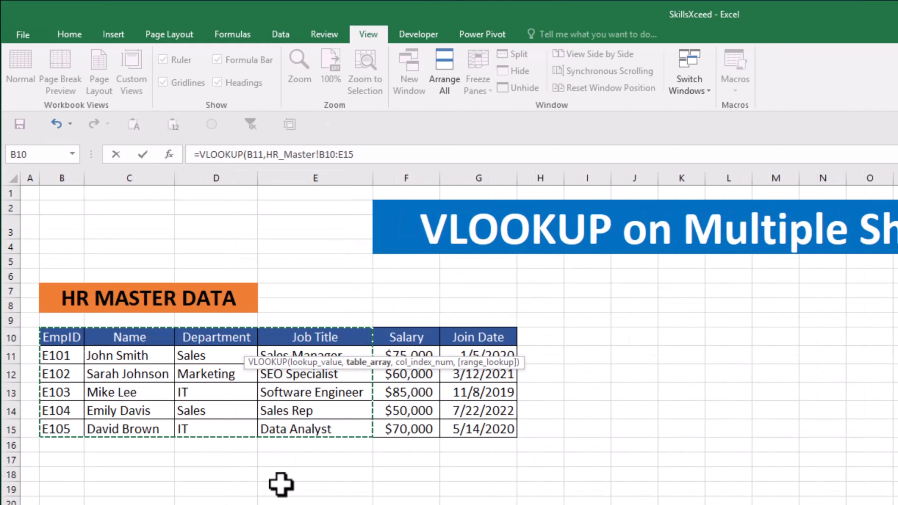
type(",")
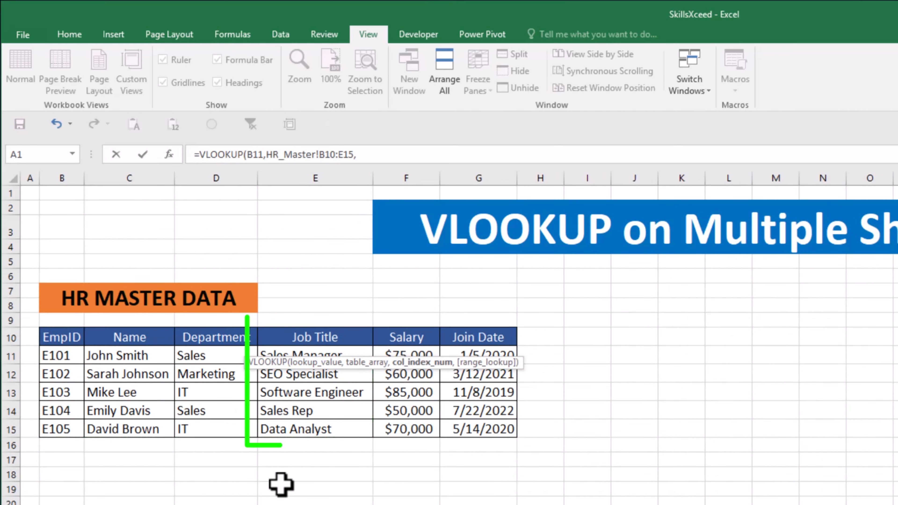
type("4,FALSE")
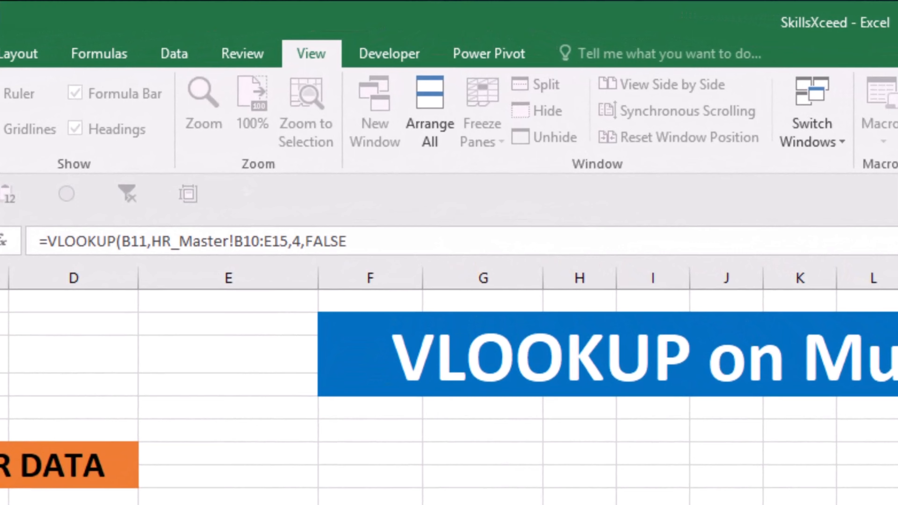
left_click(409, 240)
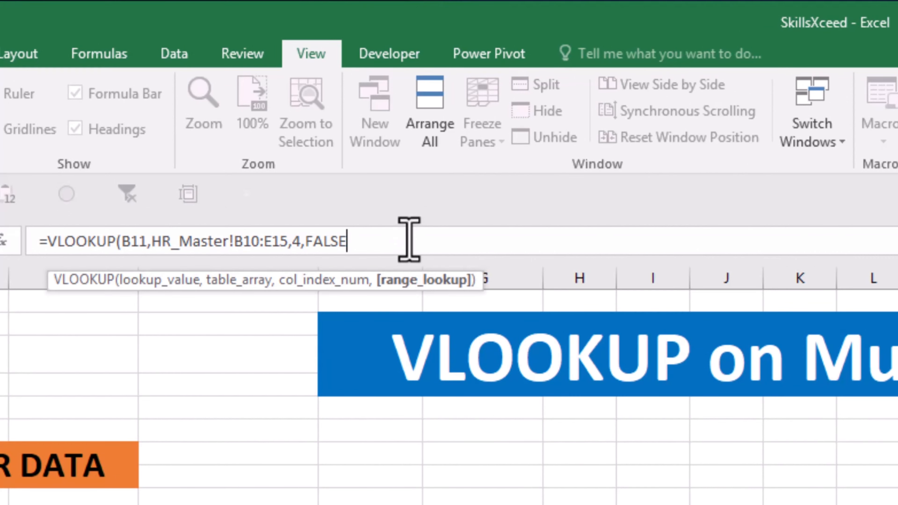
key("Return")
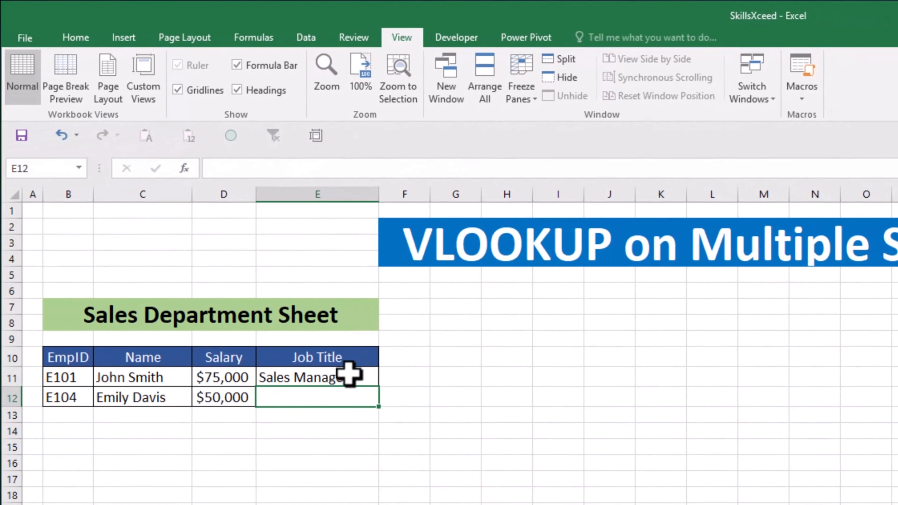
Fill the job title formula from E11 down to E12 on the Sales Department Sheet.
left_click(353, 377)
left_click_drag(378, 386, 381, 403)
left_click(610, 417)
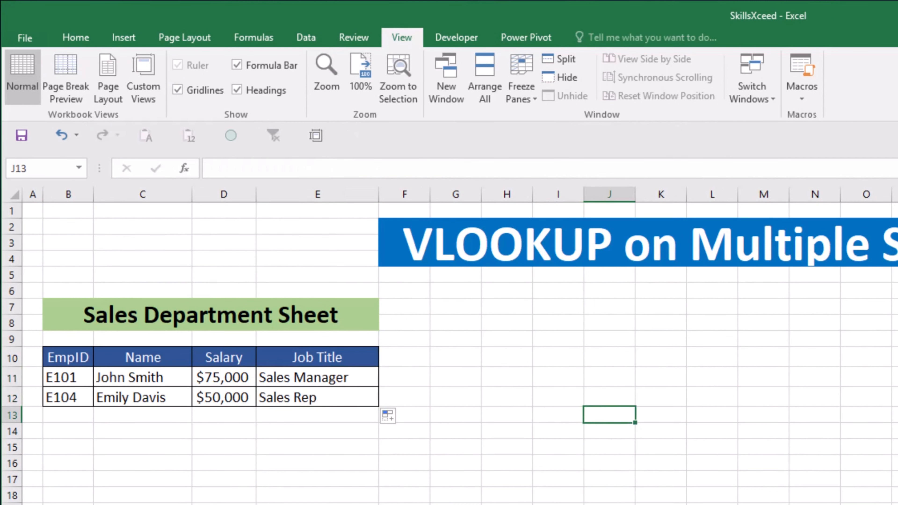
Begin a VLOOKUP formula in Salary cell D11 of the Marketing Department Sheet, with the EmpID in B11 as the lookup value.
key("ctrl+Page_Down")
left_click(223, 376)
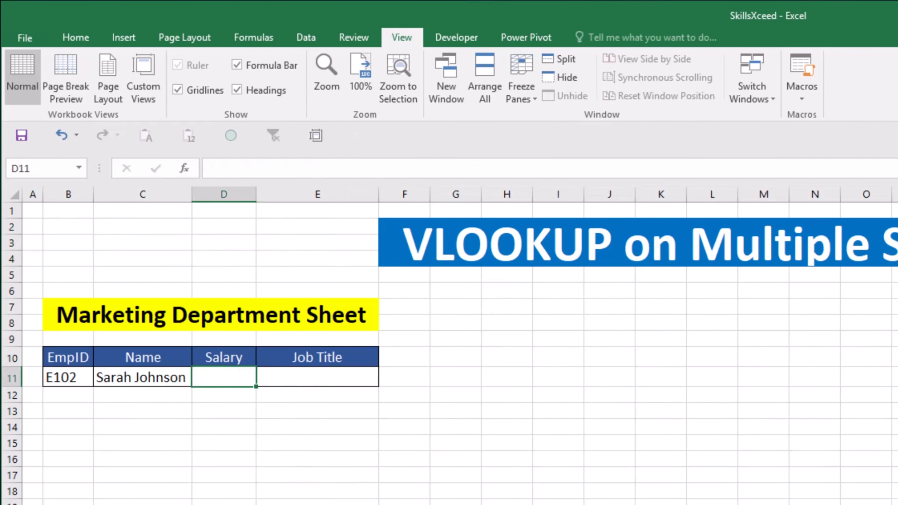
type("=v")
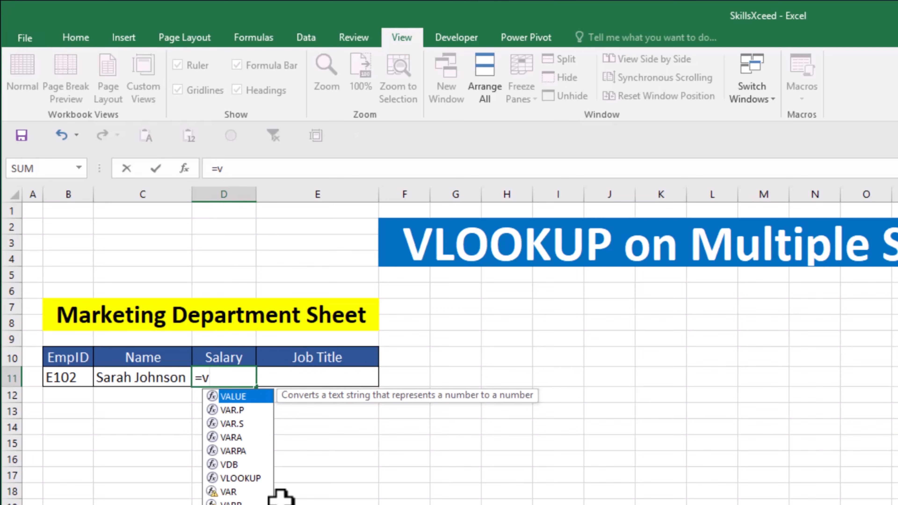
double_click(256, 477)
left_click(60, 375)
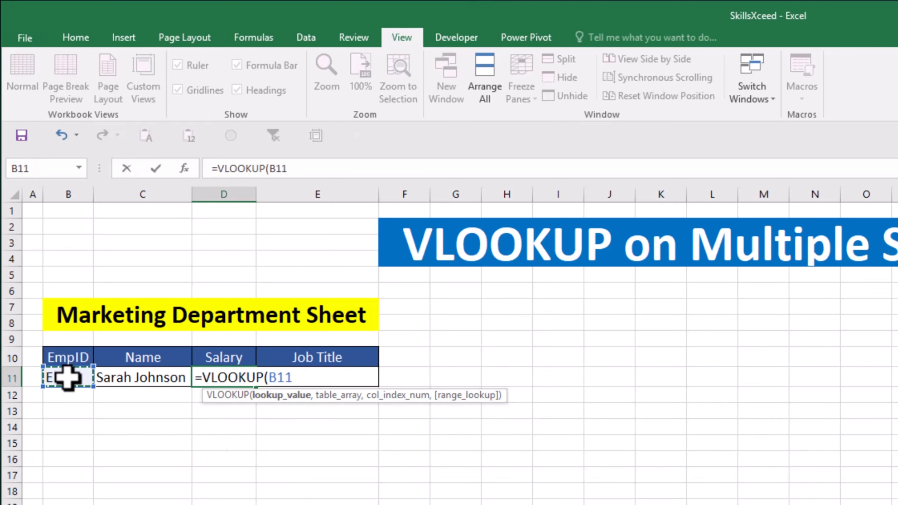
type(",")
Complete the Marketing salary lookup with table array HR_Master!B10:F15, column index 5 and FALSE for an exact match.
key("ctrl+Page_Down")
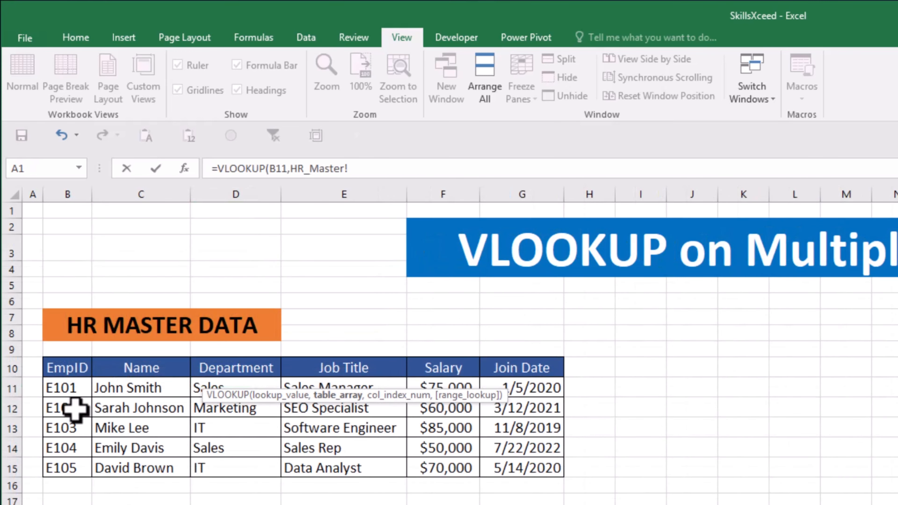
left_click_drag(62, 364, 420, 460)
type(",")
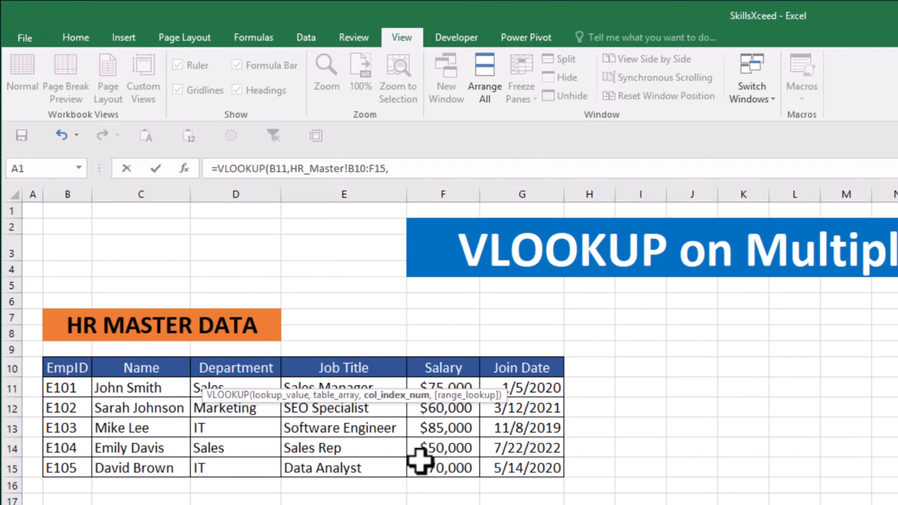
type("5,")
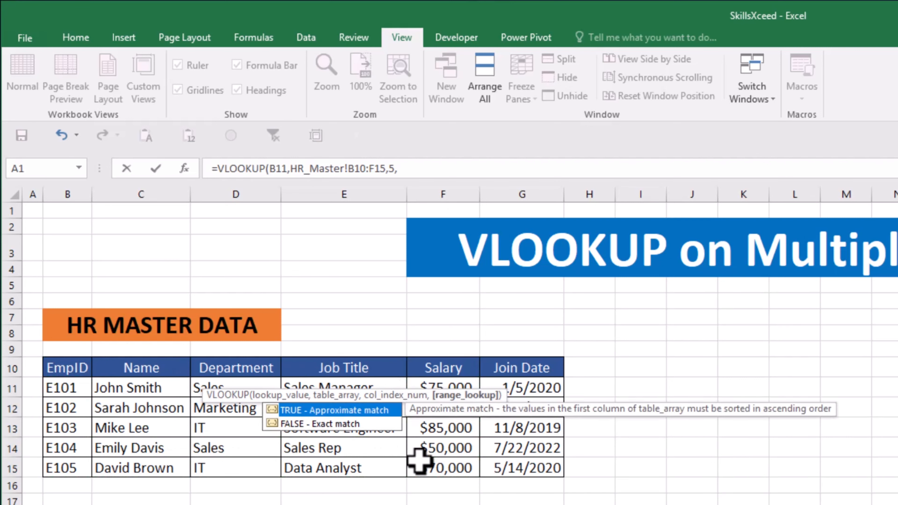
double_click(324, 424)
left_click(455, 172)
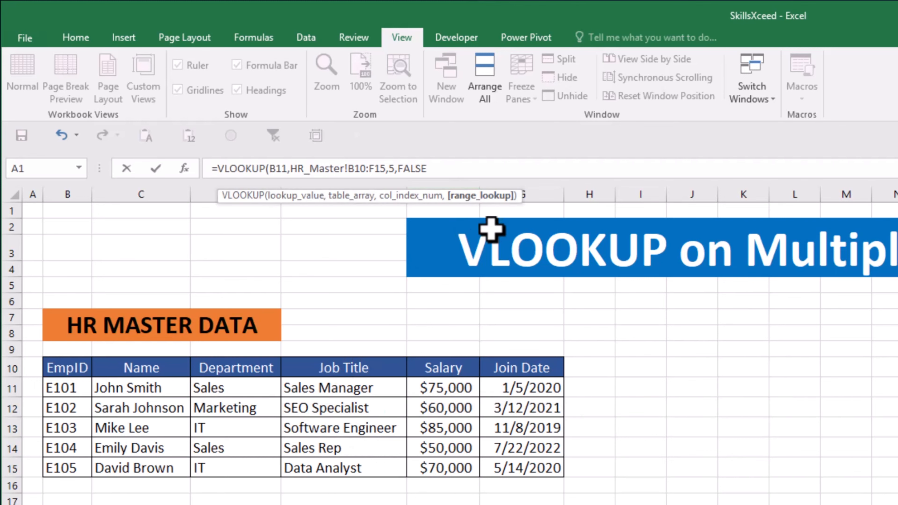
key("Return")
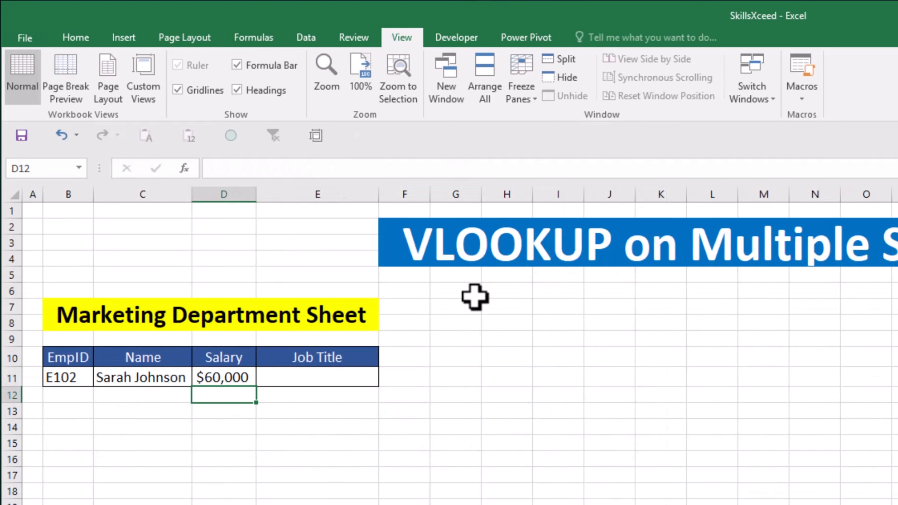
Begin a VLOOKUP formula in Job Title cell E11 of the Marketing Department Sheet, with B11 as the lookup value.
left_click(346, 375)
type("=v")
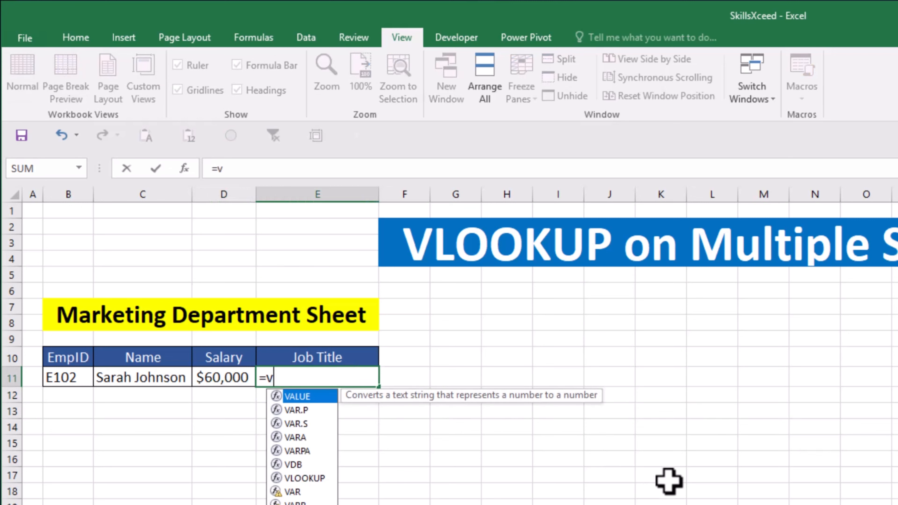
double_click(308, 477)
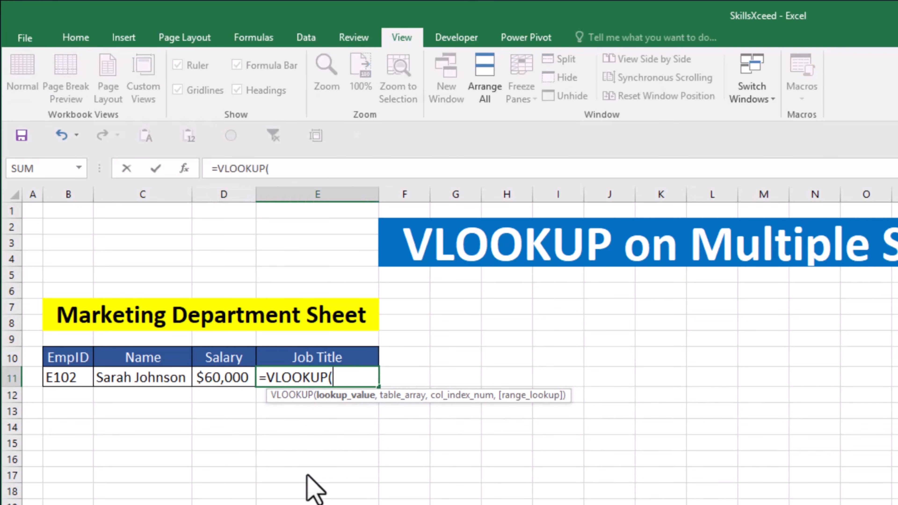
left_click(68, 377)
type(",")
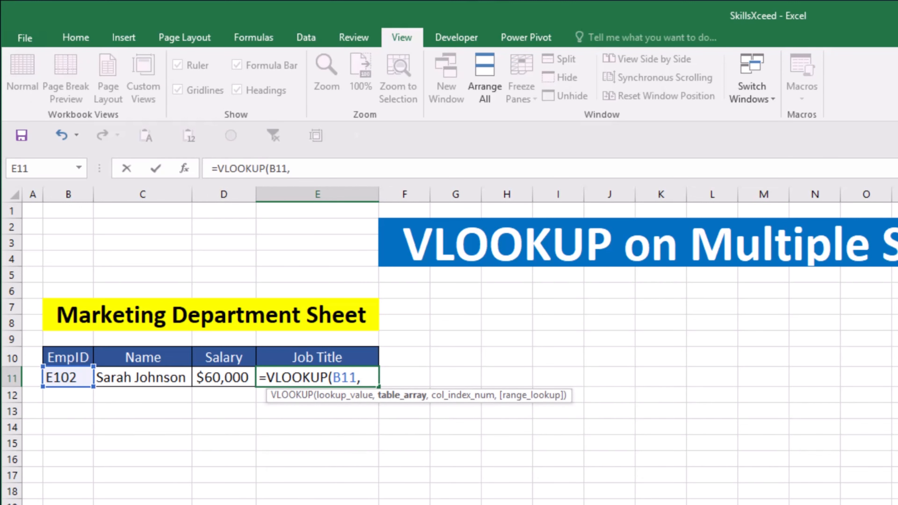
Complete the Marketing job title lookup with table array HR_Master!B10:E15, column index 4 and FALSE for an exact match.
key("ctrl+Page_Up")
left_click_drag(49, 370, 348, 469)
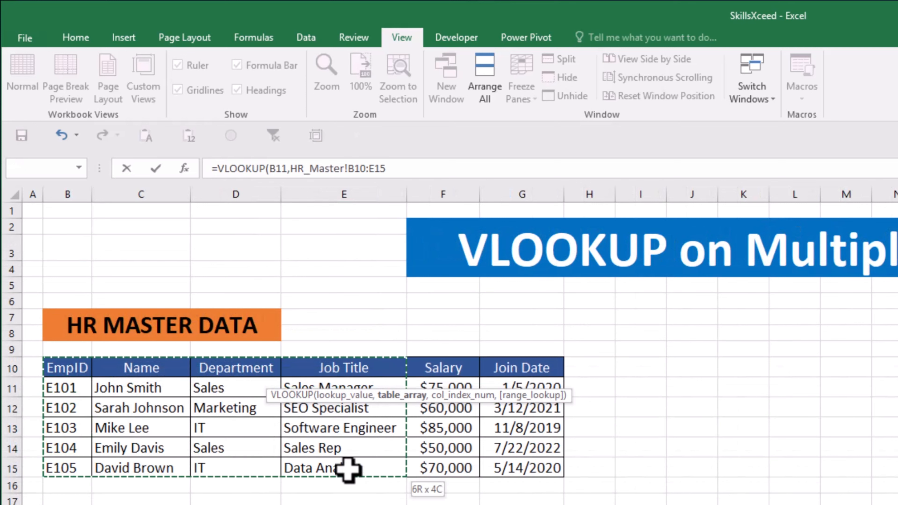
left_click(414, 169)
type(",")
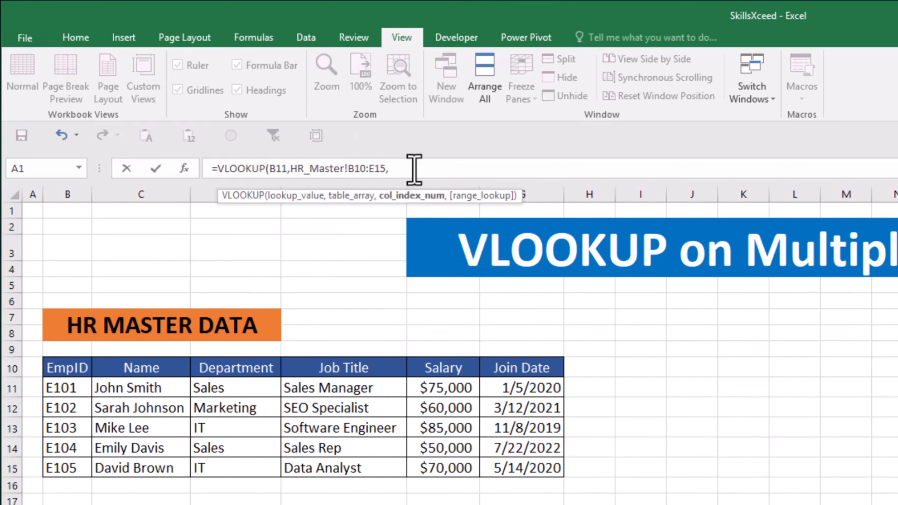
type("4,")
left_click(417, 224)
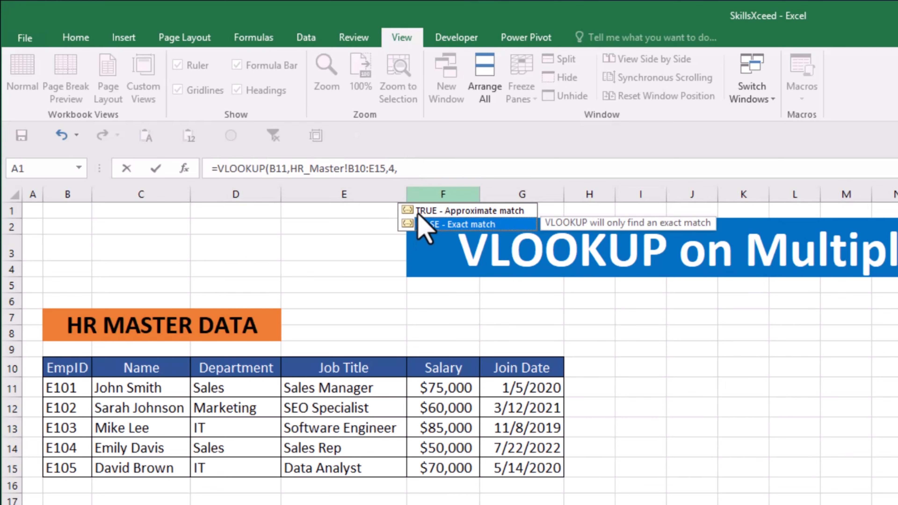
double_click(417, 224)
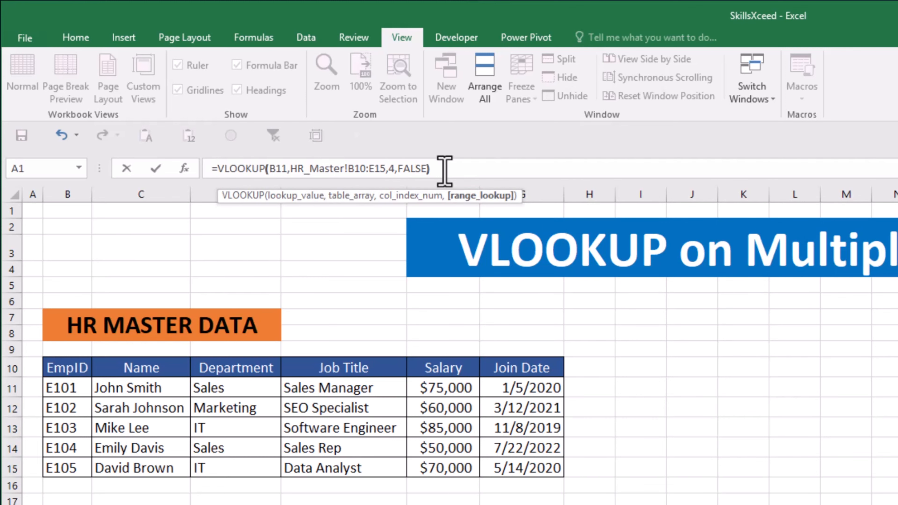
type(")")
key("Return")
left_click(613, 431)
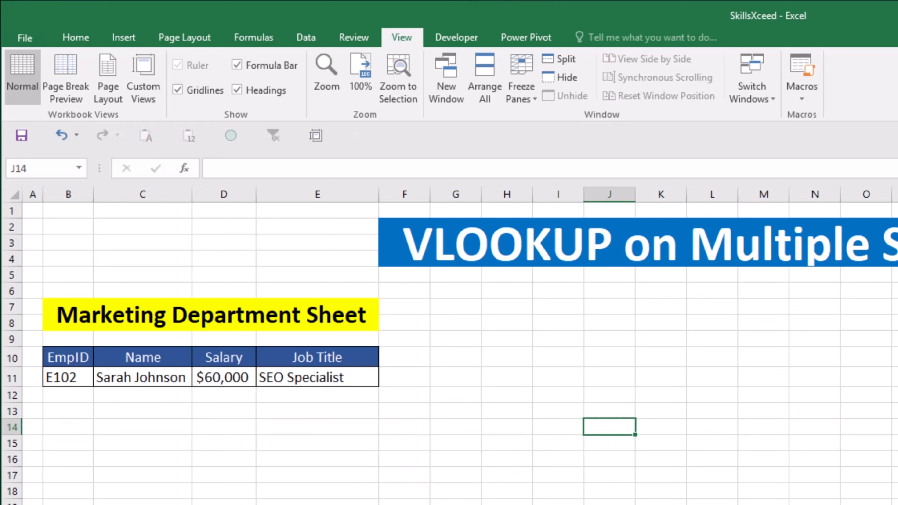
Begin a VLOOKUP formula in Salary cell D11 of the IT Department Sheet, with the EmpID in B11 as the lookup value.
key("ctrl+Page_Down")
left_click(222, 374)
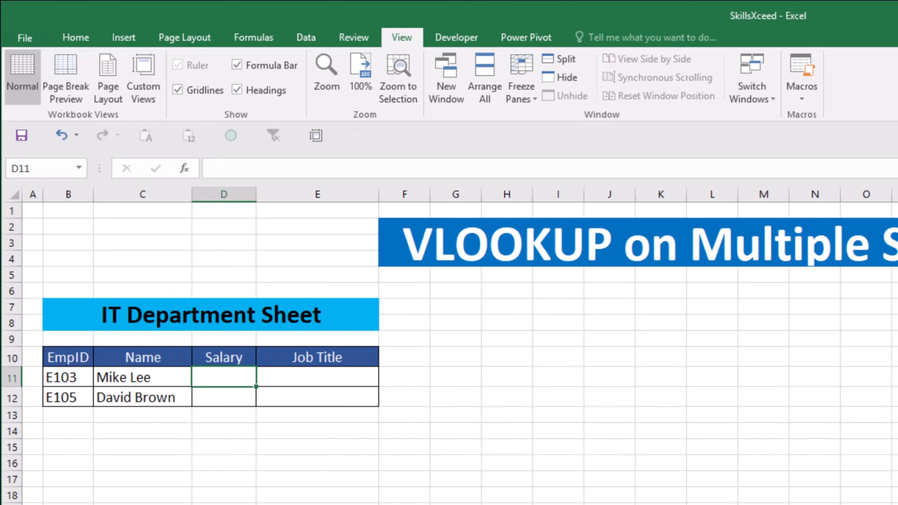
key("ctrl+Page_Up")
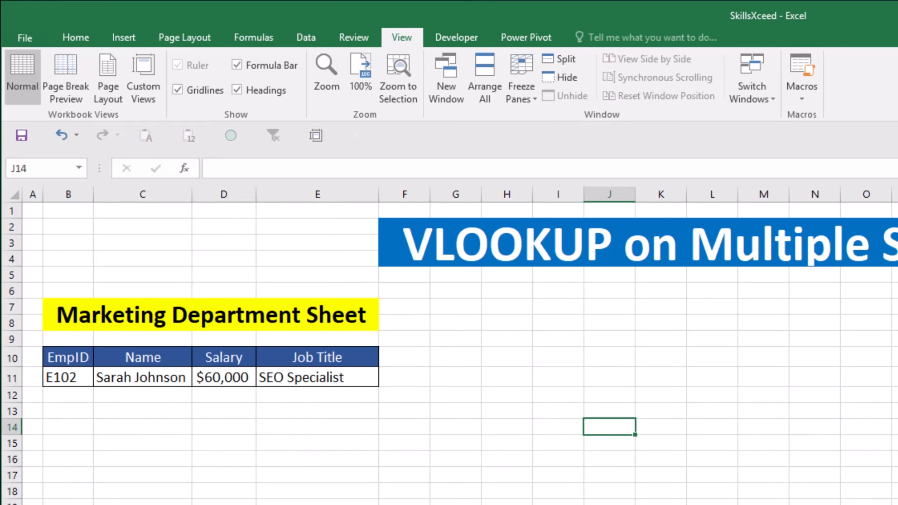
key("ctrl+Page_Down")
type("=v")
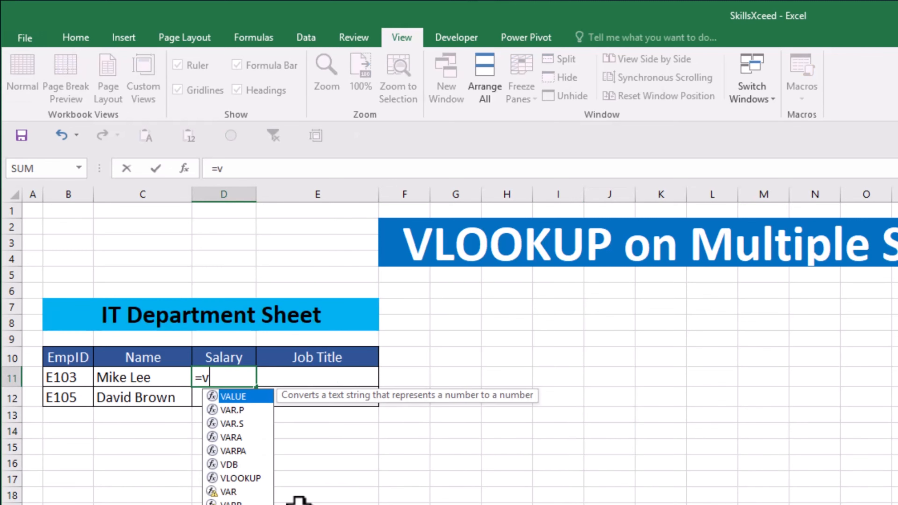
double_click(240, 478)
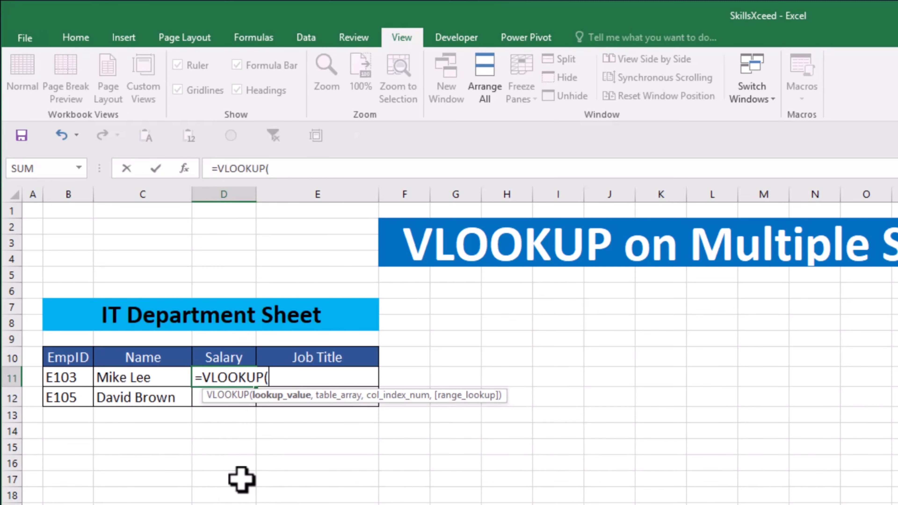
left_click(62, 377)
type(",")
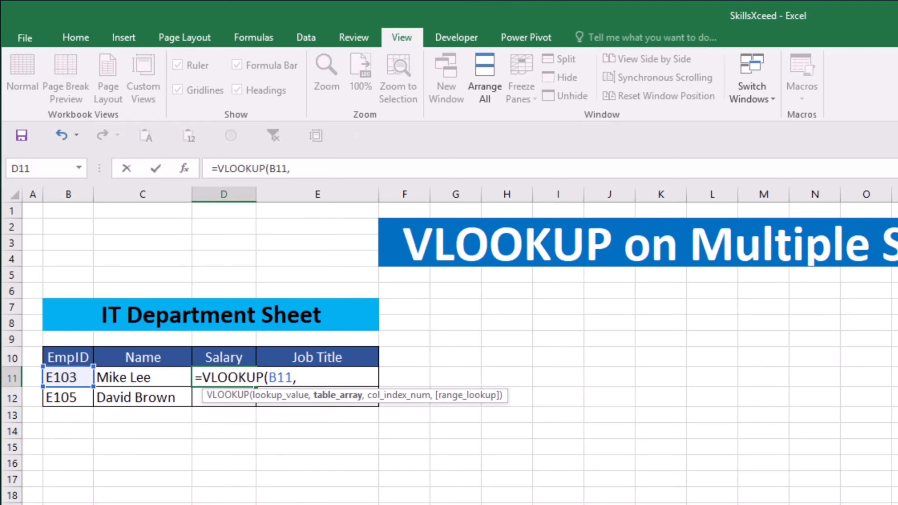
Complete the IT salary lookup with HR_Master!B10:F15, column index 5 and FALSE, and fill it from D11 down to D12.
key("ctrl+Page_Down")
left_click_drag(56, 370, 425, 466)
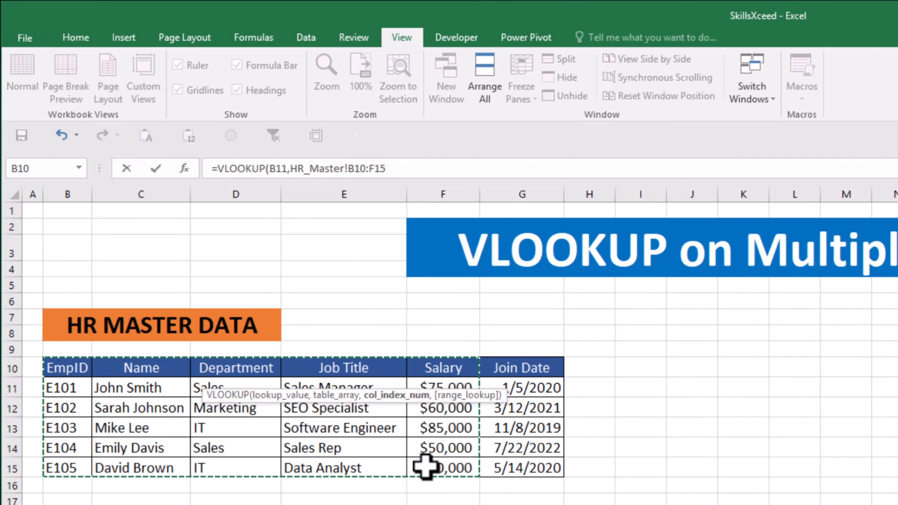
type(",5,")
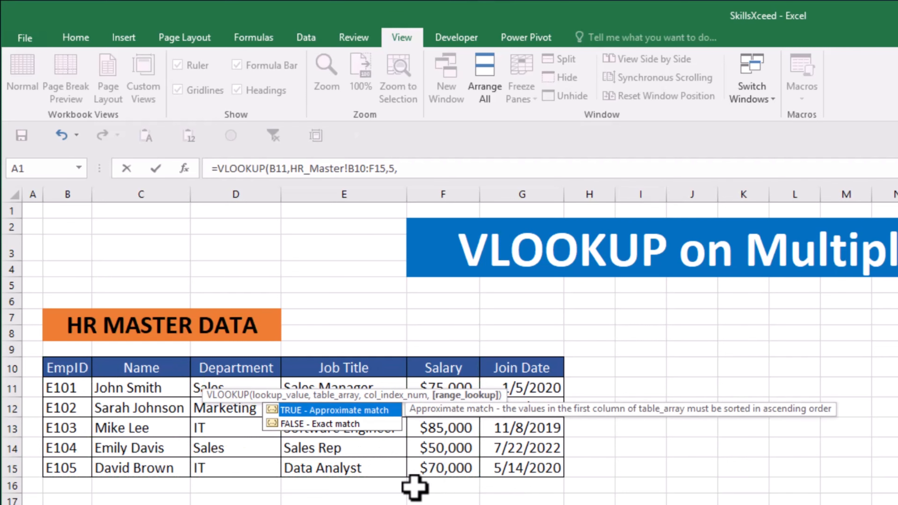
double_click(333, 421)
left_click(439, 165)
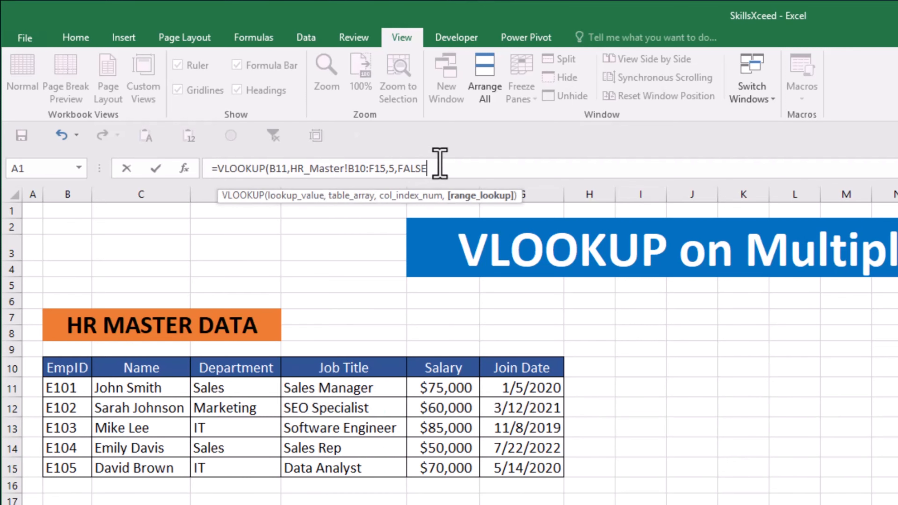
key("Return")
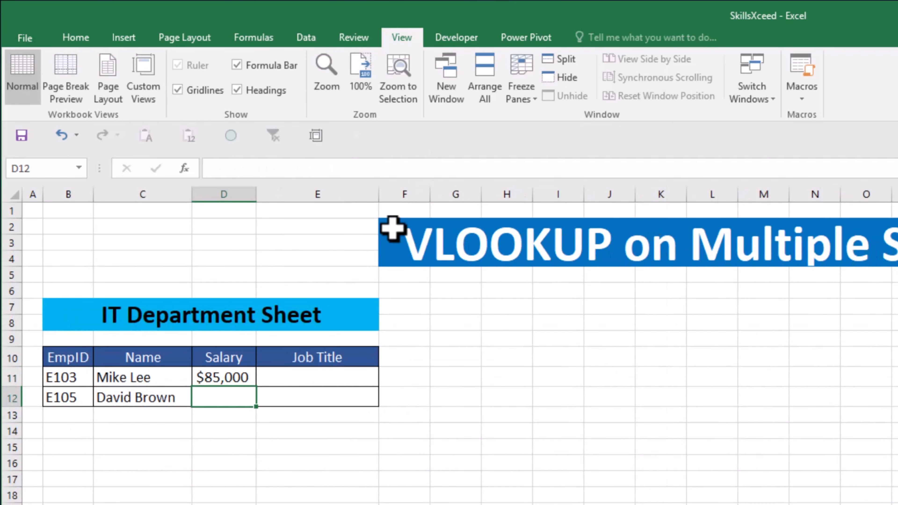
left_click(244, 383)
double_click(259, 401)
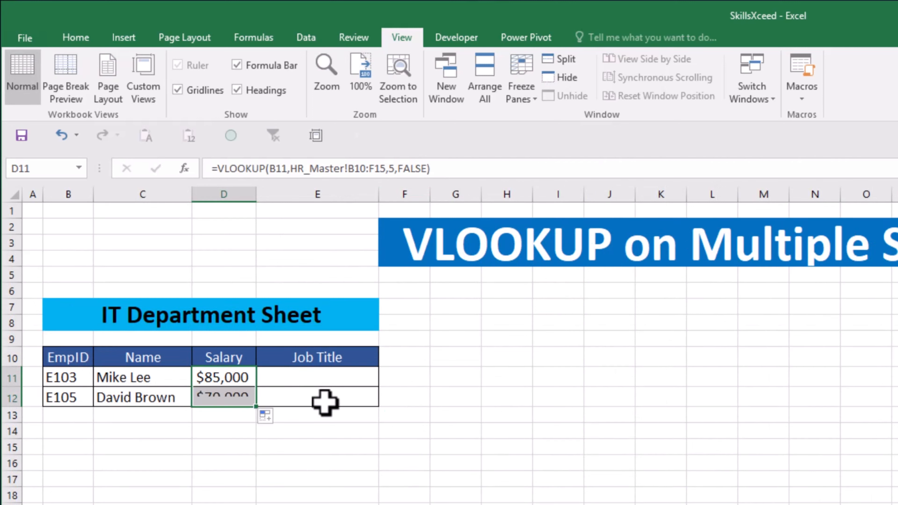
Begin a VLOOKUP formula in Job Title cell E11 of the IT Department Sheet, with the EmpID in B11 as the lookup value.
left_click(316, 374)
type("=v")
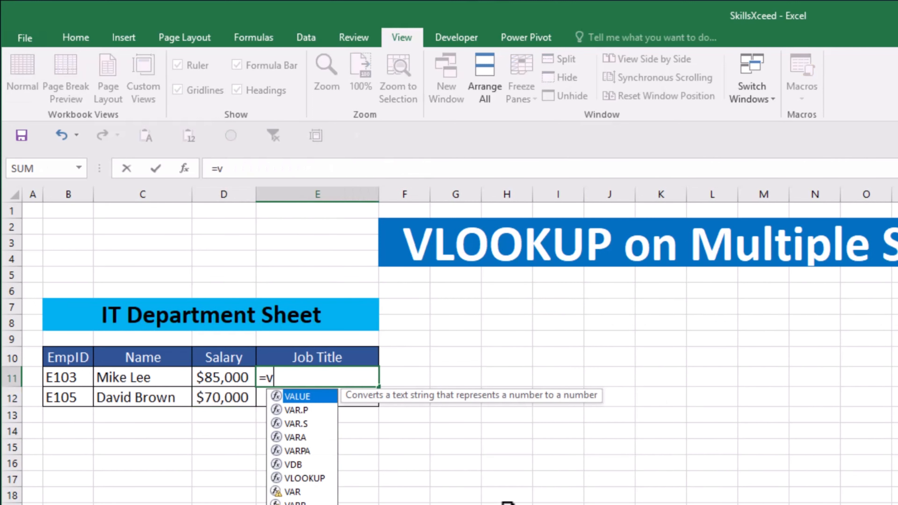
double_click(306, 478)
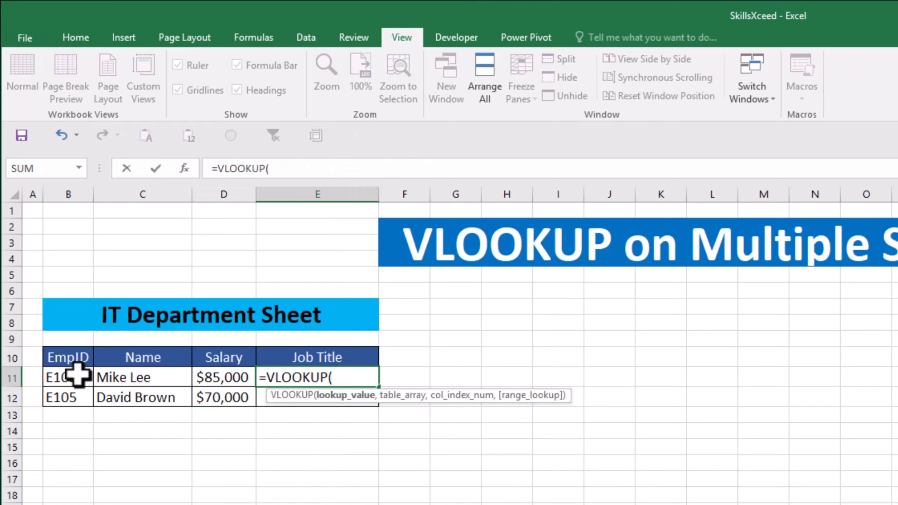
left_click(69, 377)
type(",")
Complete the IT job title lookup with HR_Master!B10:E15, column index 4 and FALSE, and fill it from E11 down to E12.
key("ctrl+Page_Up")
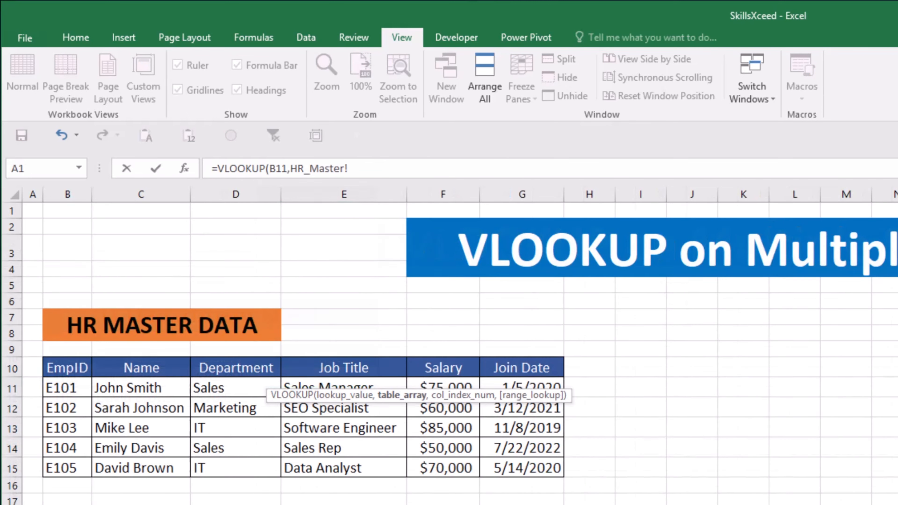
left_click_drag(53, 366, 317, 458)
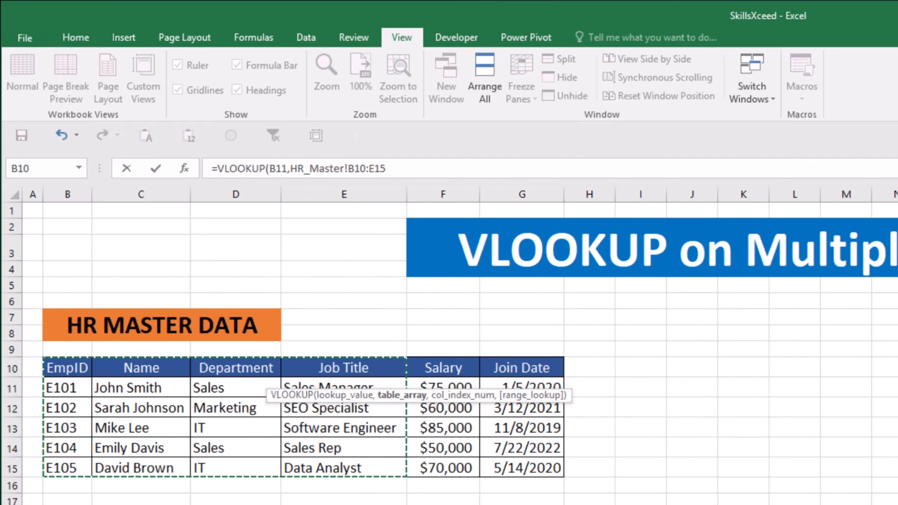
type(",")
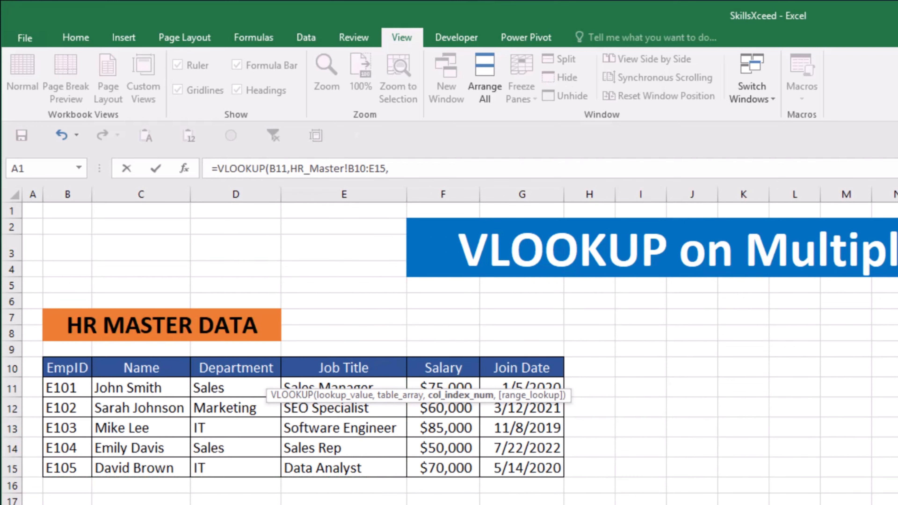
type("4,")
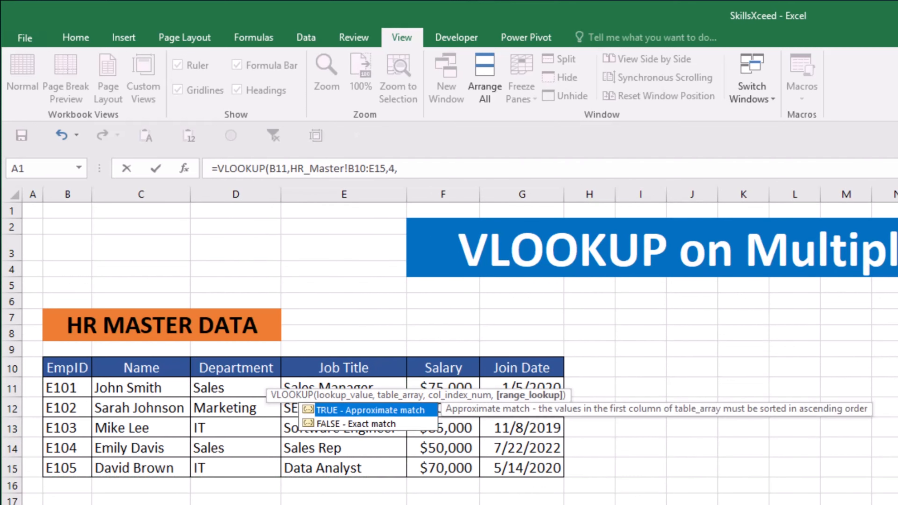
double_click(348, 424)
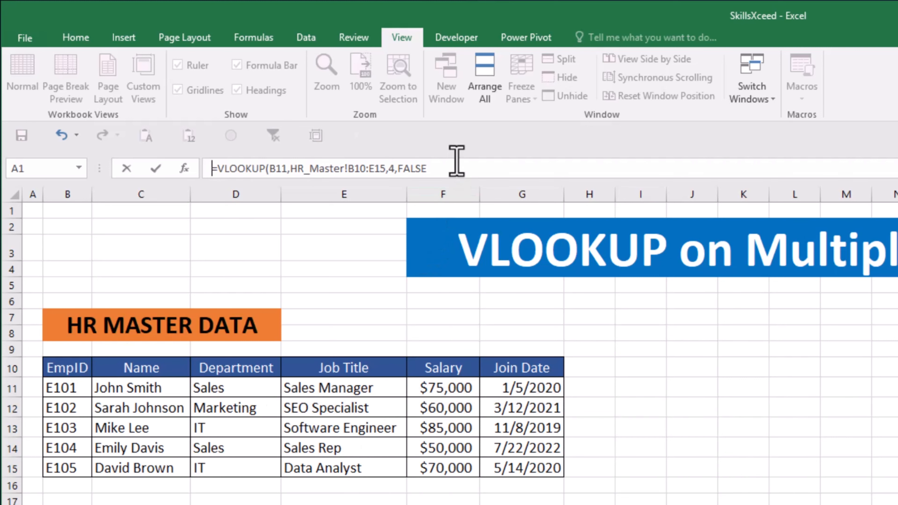
left_click(455, 173)
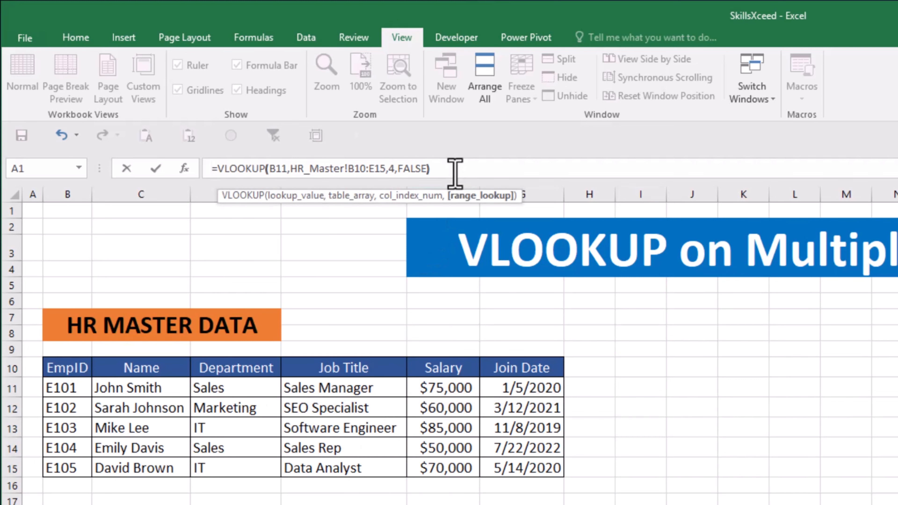
type(")")
key("Return")
left_click(354, 381)
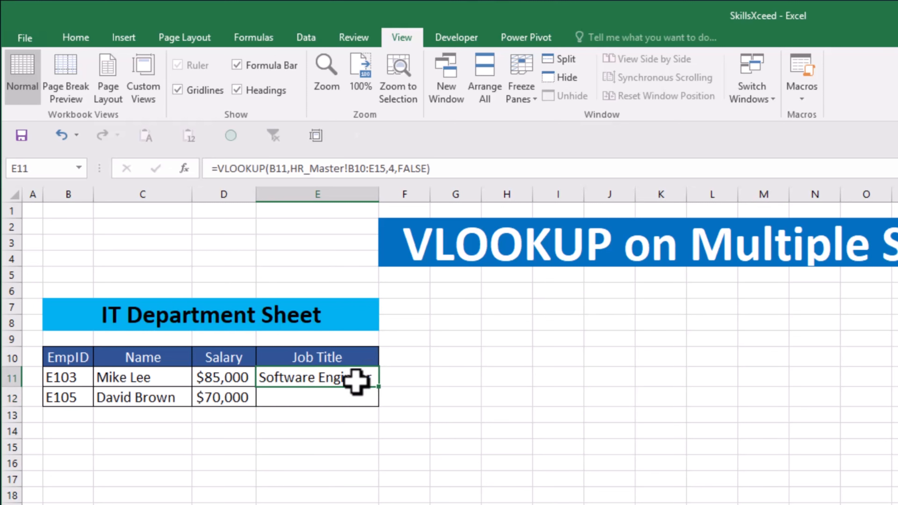
left_click_drag(382, 389, 381, 397)
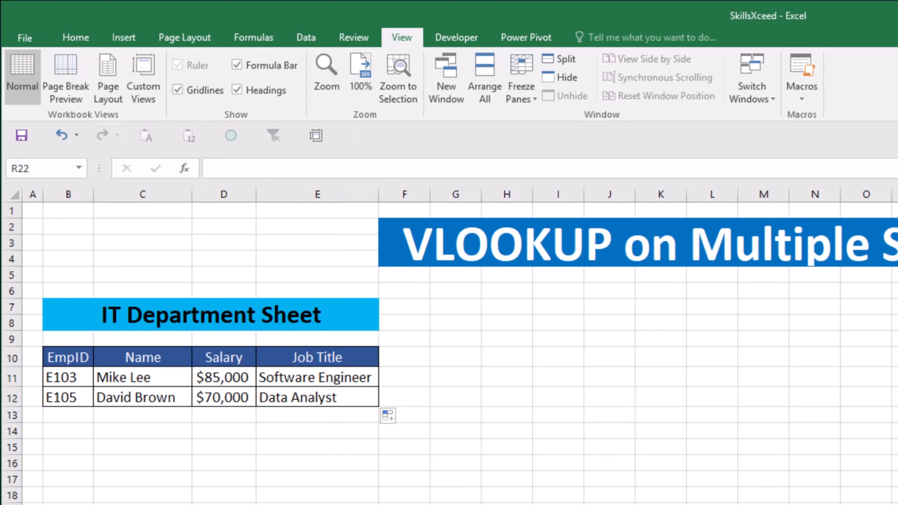